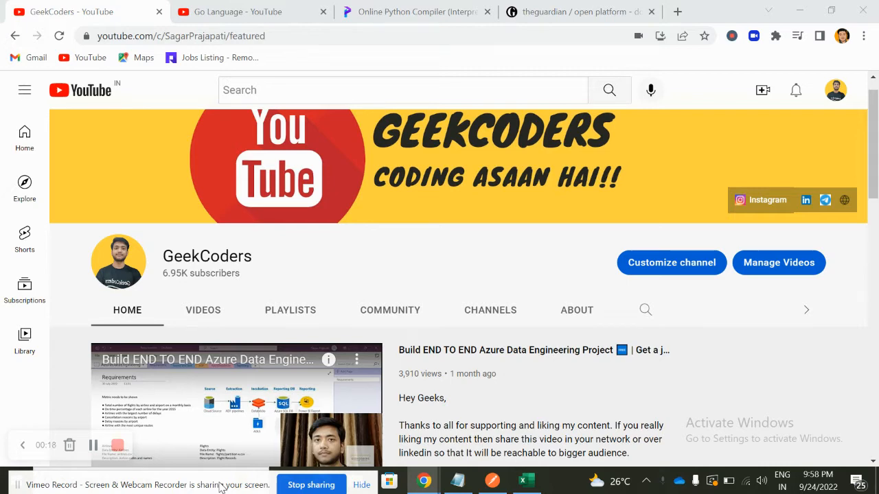
pyautogui.scroll(-1, 199, 332)
pyautogui.scroll(-4, 200, 332)
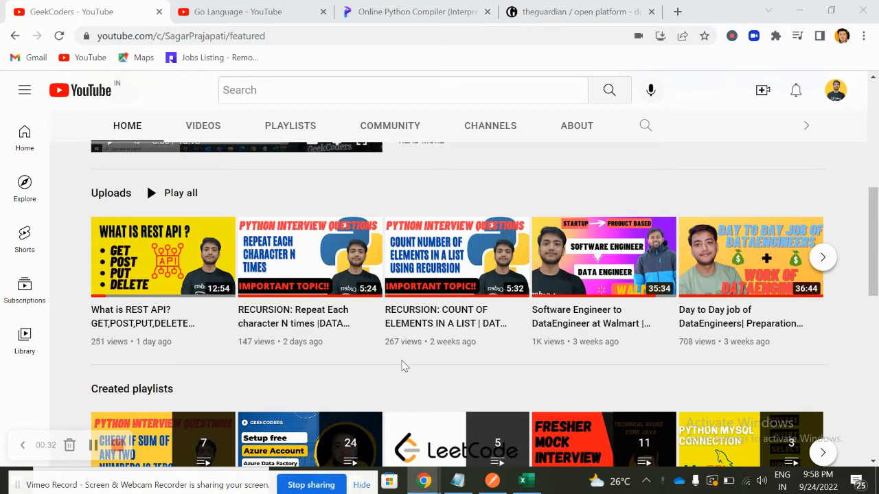
# Switch from the GeekCoders YouTube channel to the Online Python Compiler tab
pyautogui.click(409, 16)
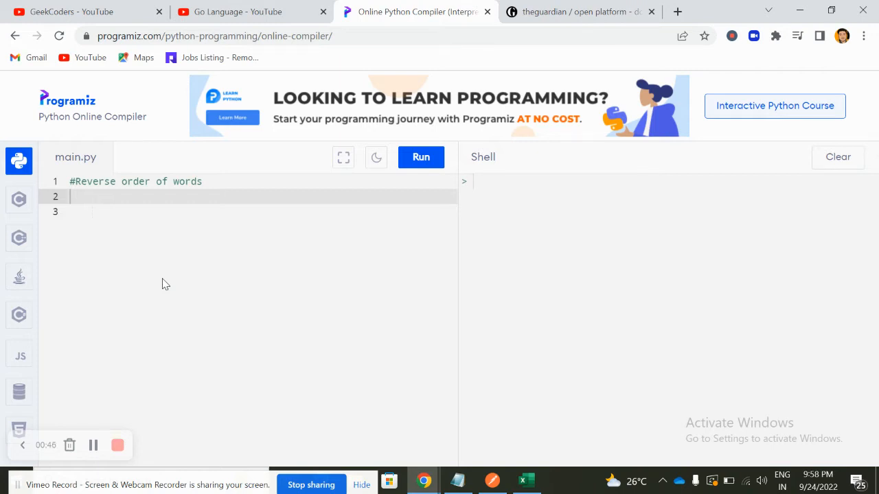
# Add sentence="This is GeekCoders" #input on line 3 below the comment
pyautogui.click(205, 183)
pyautogui.press('Return')
pyautogui.press('Return')
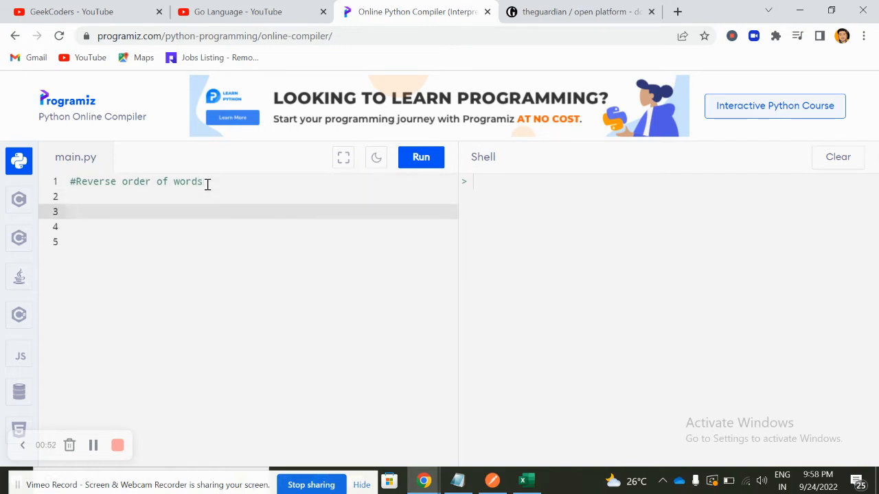
pyautogui.write('sentence')
pyautogui.write('="This ')
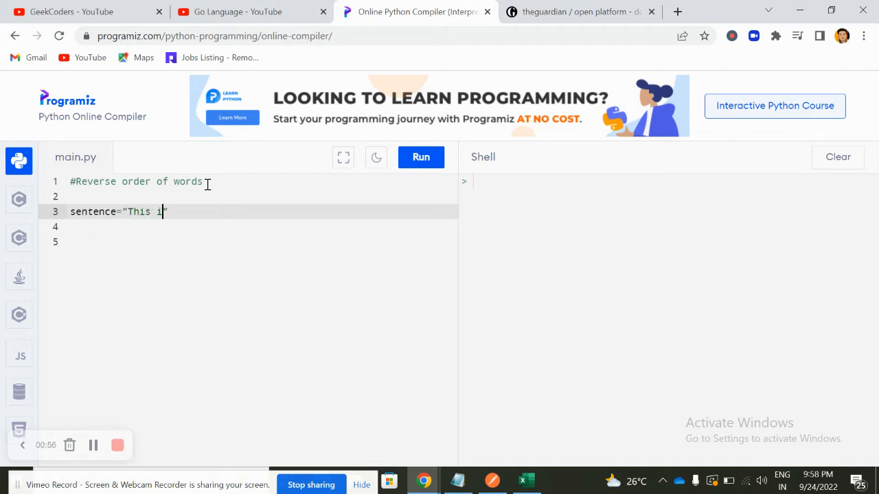
pyautogui.write('is Geek')
pyautogui.write('Coders')
pyautogui.click(257, 216)
pyautogui.write('#input')
pyautogui.press('Return')
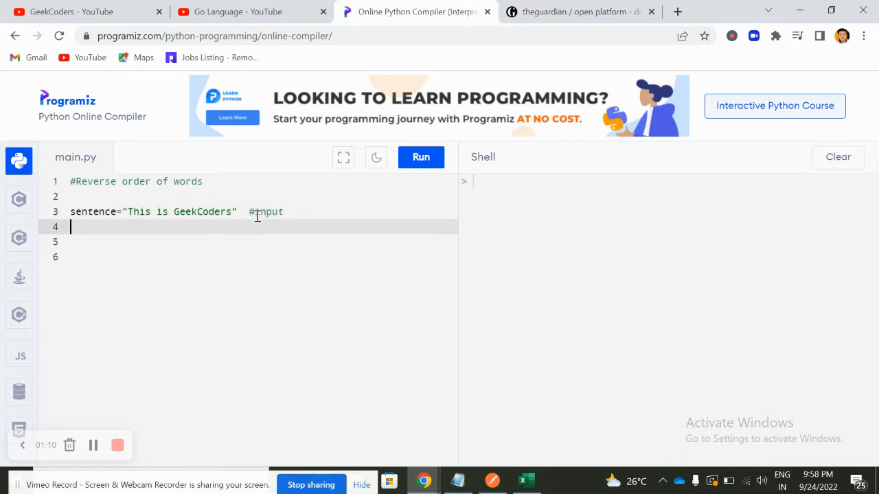
pyautogui.write('Gee')
pyautogui.write('kc')
# Write the expected-output comment #GeekCoders is This output on line 4, fixing typos
pyautogui.press('BackSpace')
pyautogui.write('Code')
pyautogui.write('rs is t')
pyautogui.press('BackSpace')
pyautogui.write('This ')
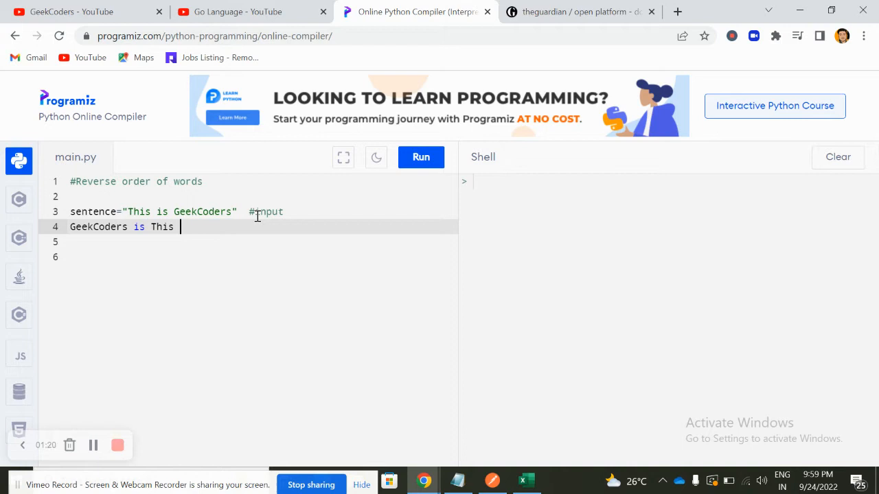
pyautogui.write('#p')
pyautogui.press('BackSpace')
pyautogui.write('o')
pyautogui.write('utp')
pyautogui.write('ut')
pyautogui.click(70, 227)
pyautogui.write('#')
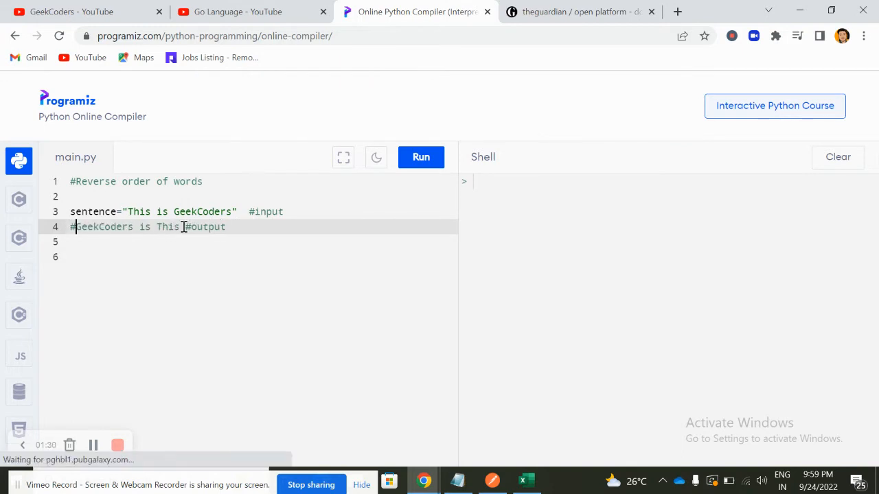
pyautogui.click(190, 228)
pyautogui.press('BackSpace')
# Define the words_reverse(sentence) function below the output comment
pyautogui.press('Return')
pyautogui.press('Return')
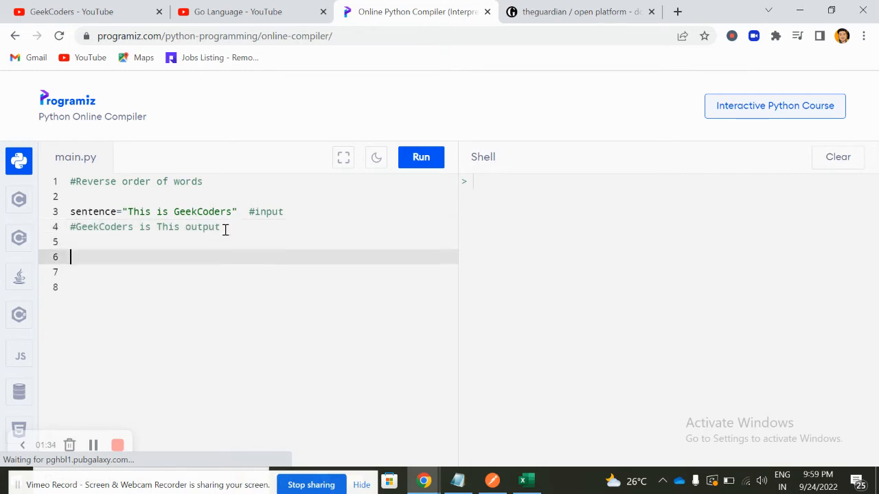
pyautogui.moveTo(128, 213); pyautogui.dragTo(232, 214)
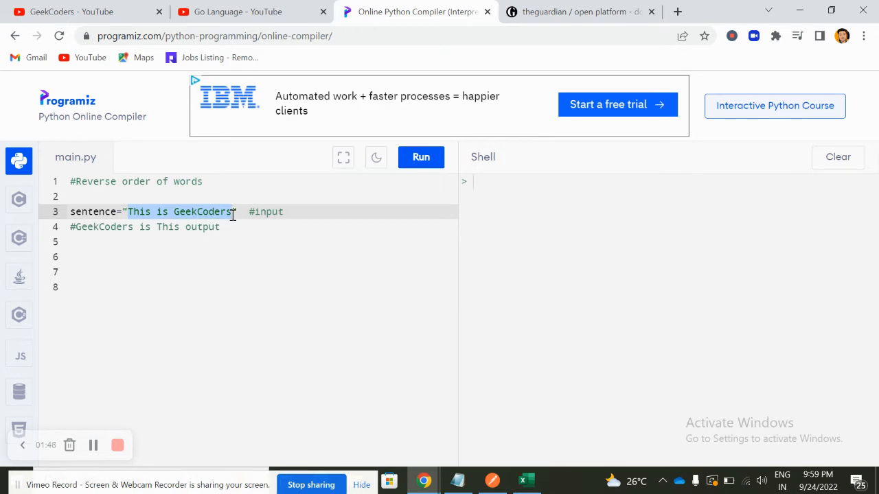
pyautogui.click(234, 227)
pyautogui.press('Return')
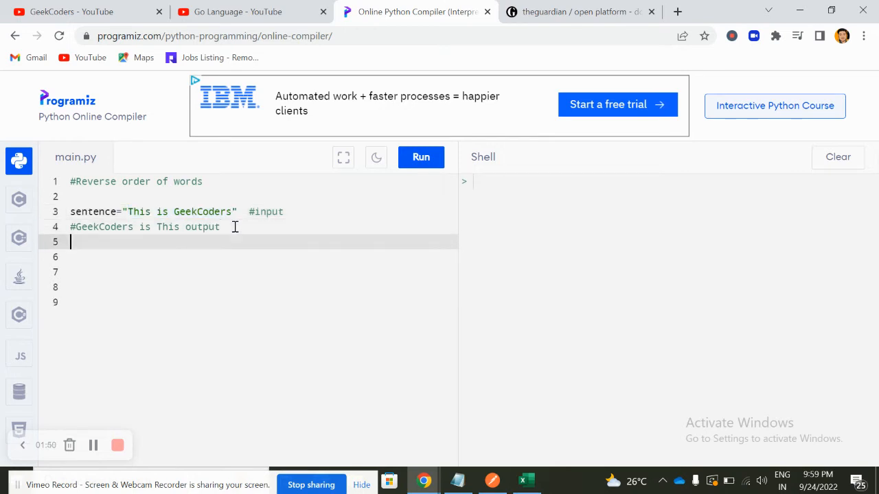
pyautogui.press('Return')
pyautogui.write('def ')
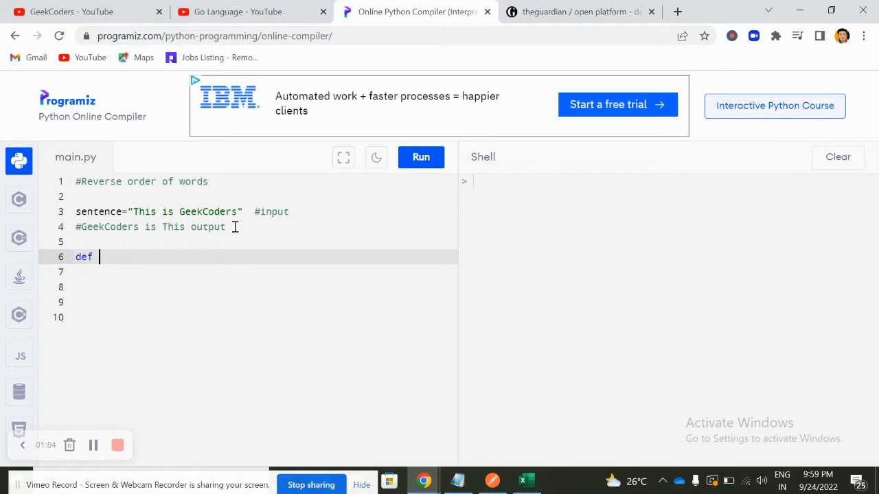
pyautogui.write('words_')
pyautogui.write('reverse')
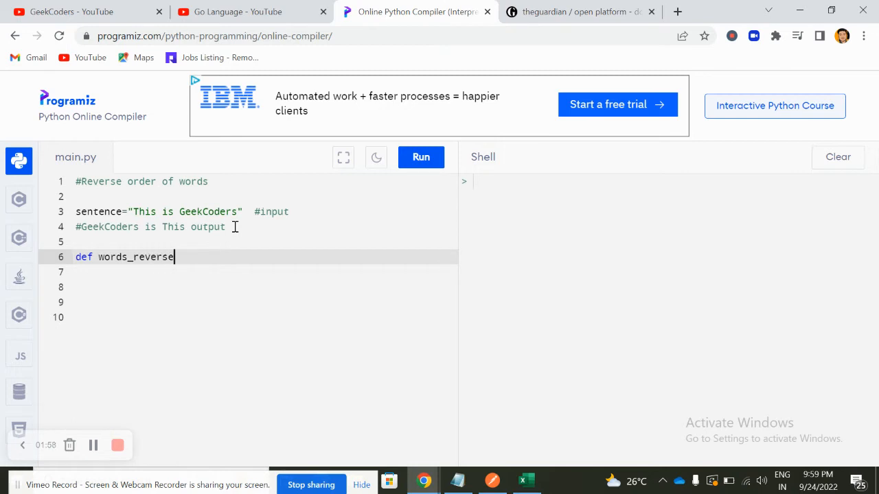
pyautogui.write('(sentence')
pyautogui.write('):')
pyautogui.press('Return')
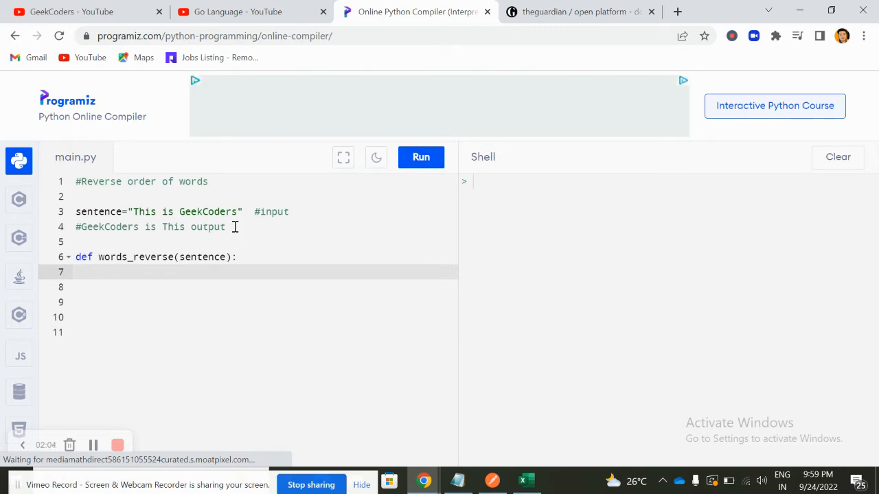
pyautogui.write('s')
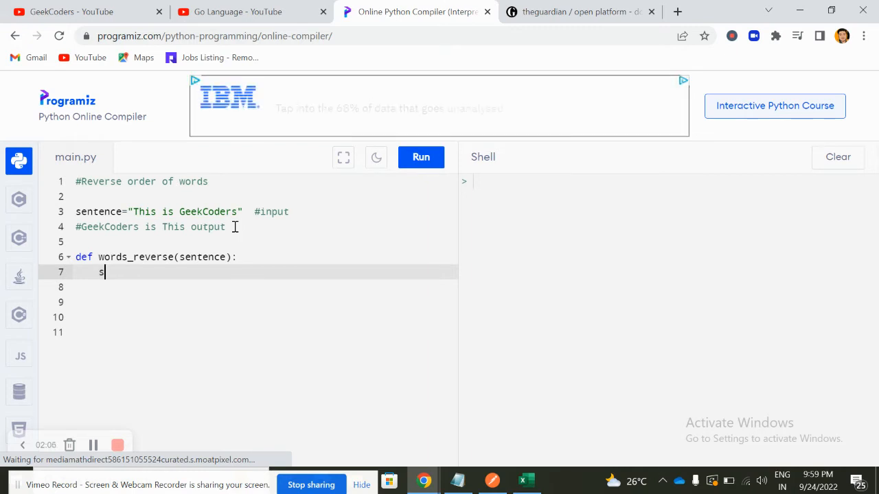
pyautogui.write('entence_')
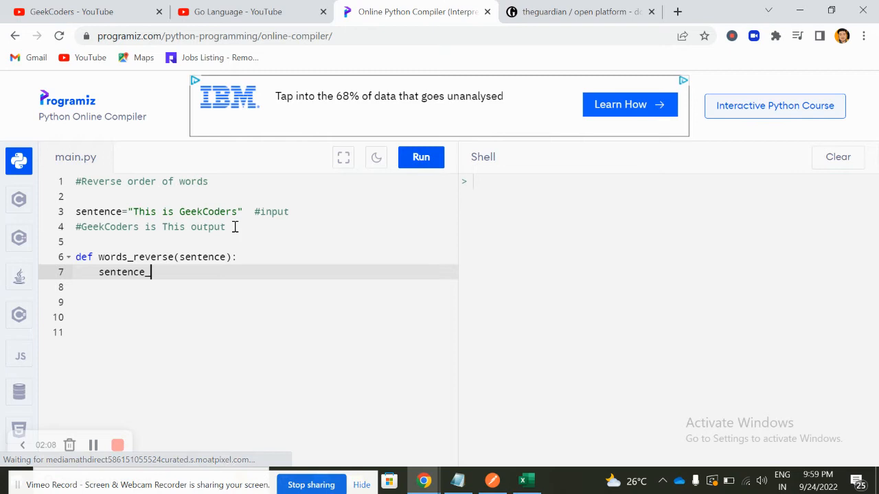
pyautogui.write('list=')
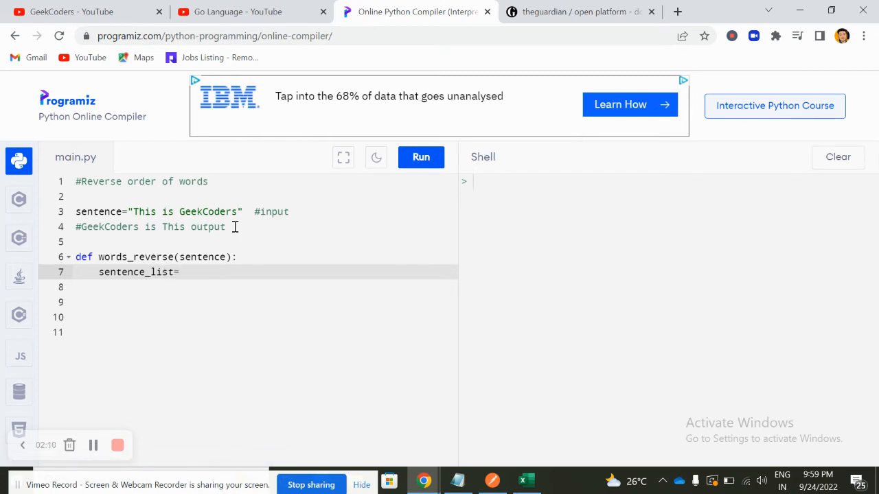
pyautogui.write('s')
pyautogui.write('entence.spli')
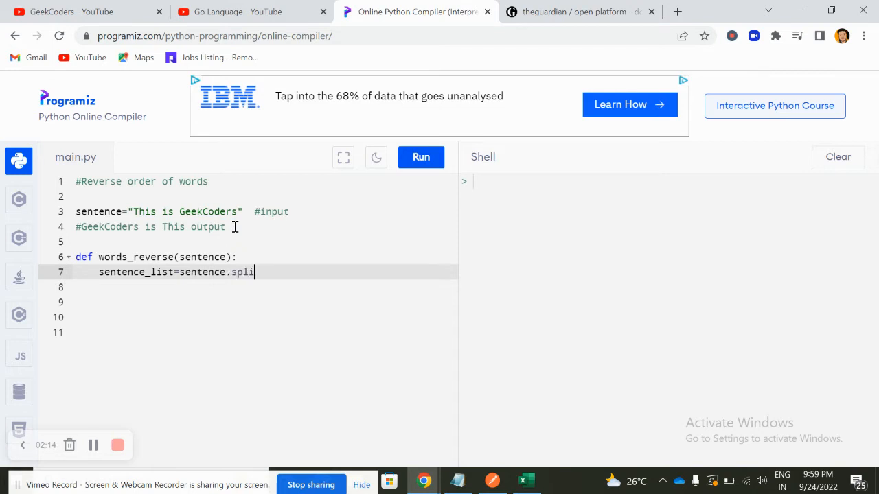
pyautogui.write("t('")
# Have the function set sentence_list=sentence.split(' ') and print(sentence_list)
pyautogui.moveTo(134, 212); pyautogui.dragTo(239, 212)
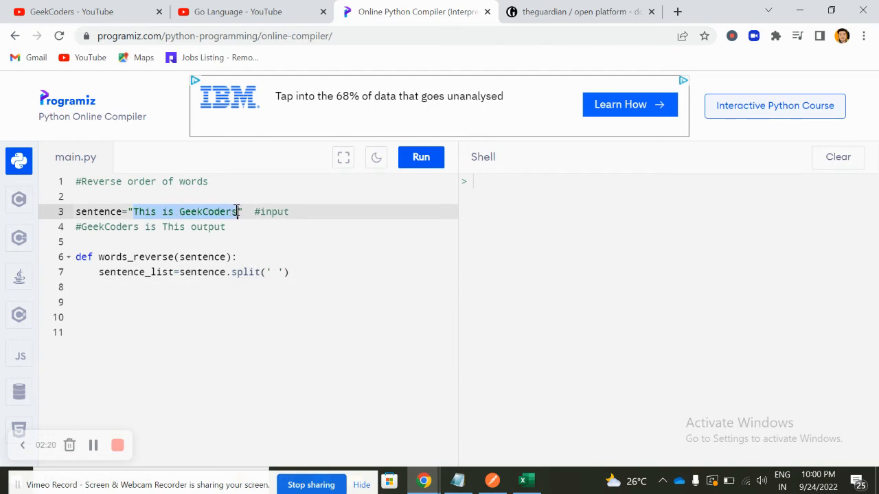
pyautogui.click(162, 212)
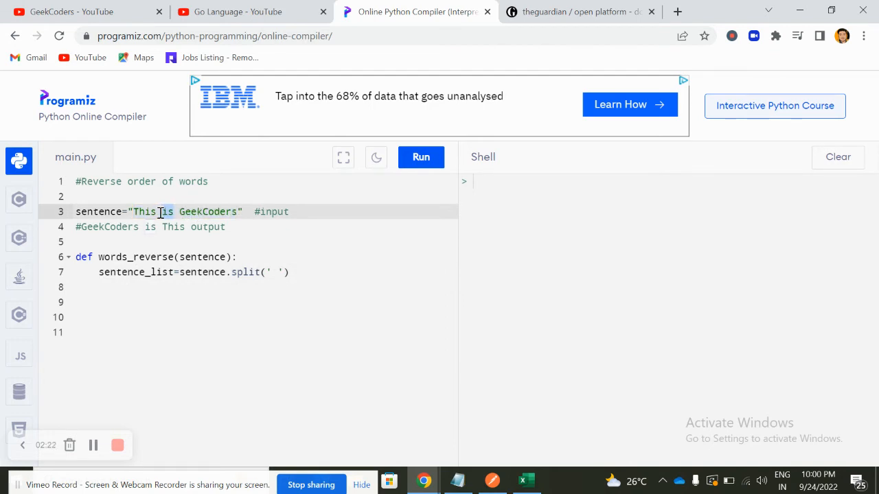
pyautogui.click(295, 280)
pyautogui.press('Return')
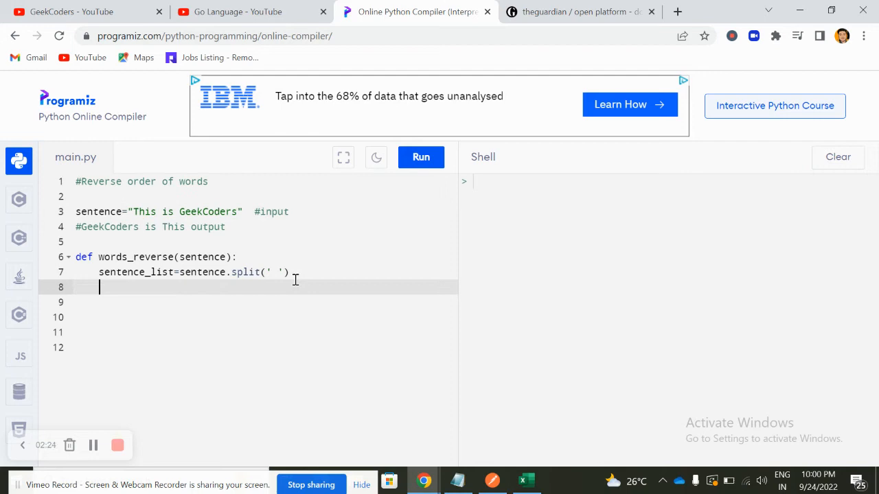
pyautogui.write('print(senten')
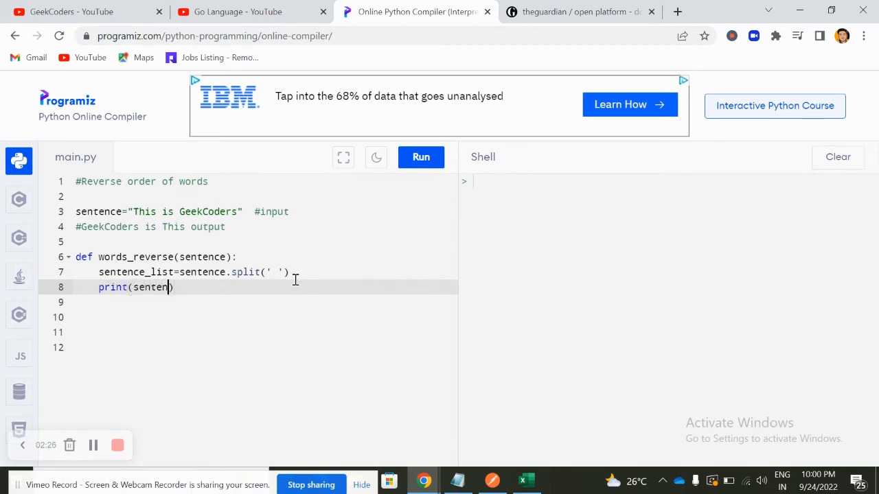
pyautogui.write('ce_list)')
pyautogui.press('Return')
pyautogui.press('Return')
pyautogui.press('BackSpace')
pyautogui.write('print')
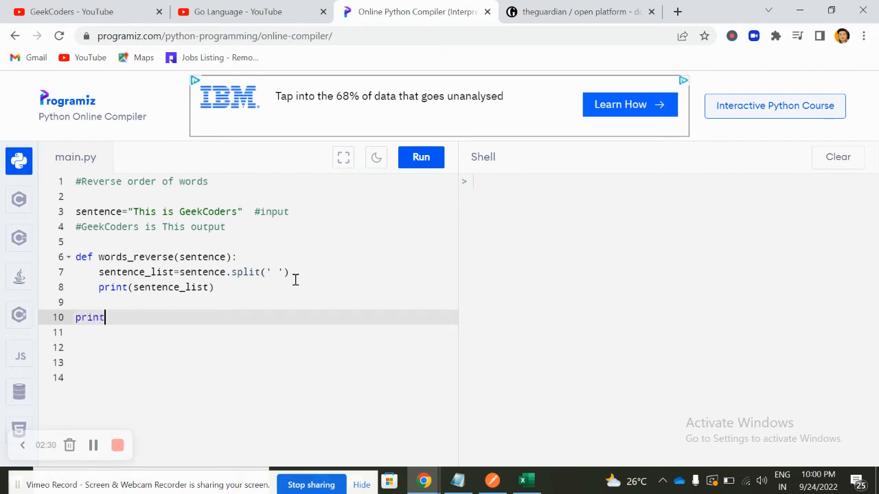
pyautogui.write('(')
# Call print(words_reverse(sentence)) on line 10, pasting the function and variable names
pyautogui.click(146, 259)
pyautogui.doubleClick(146, 259)
pyautogui.hotkey('ctrl', 'c')
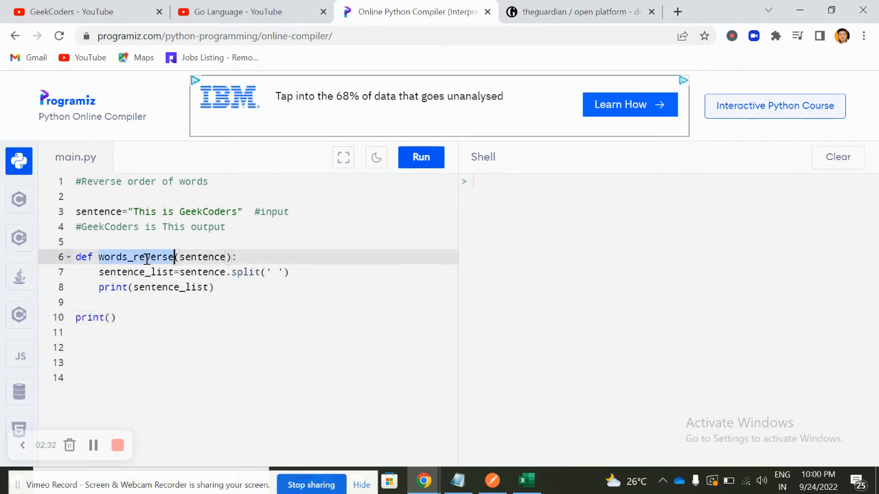
pyautogui.click(108, 317)
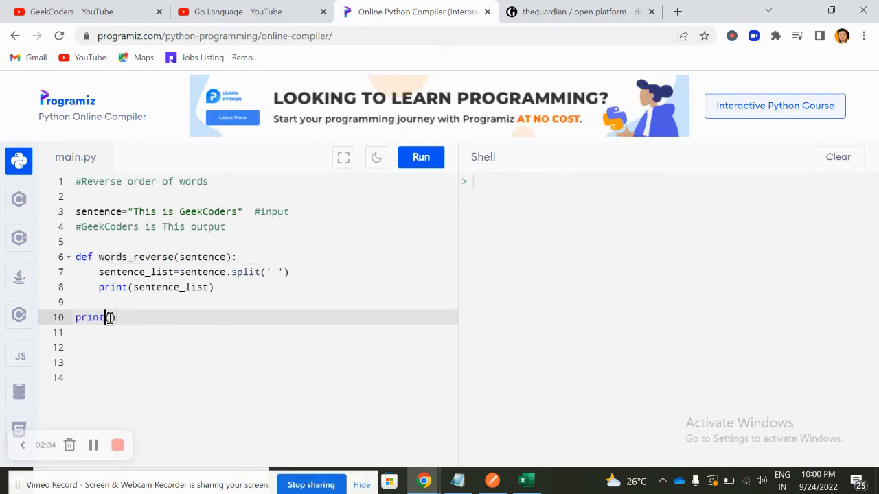
pyautogui.hotkey('ctrl', 'v')
pyautogui.write('()')
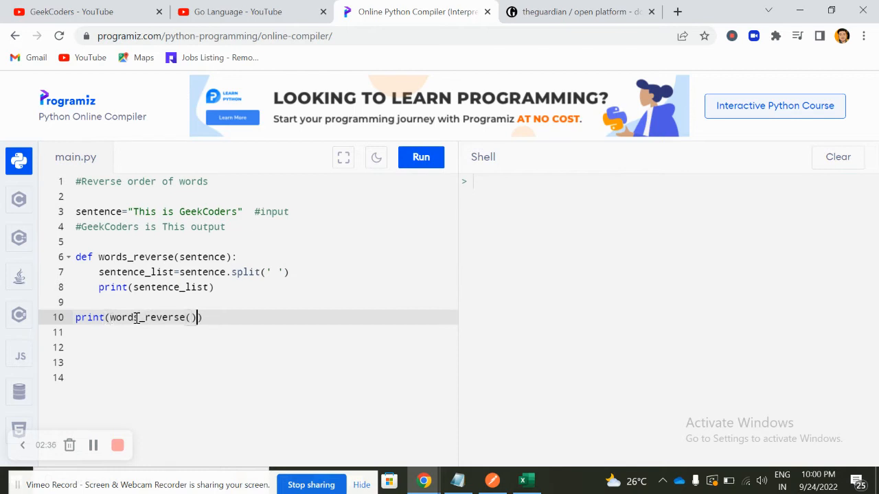
pyautogui.doubleClick(114, 212)
pyautogui.hotkey('ctrl', 'c')
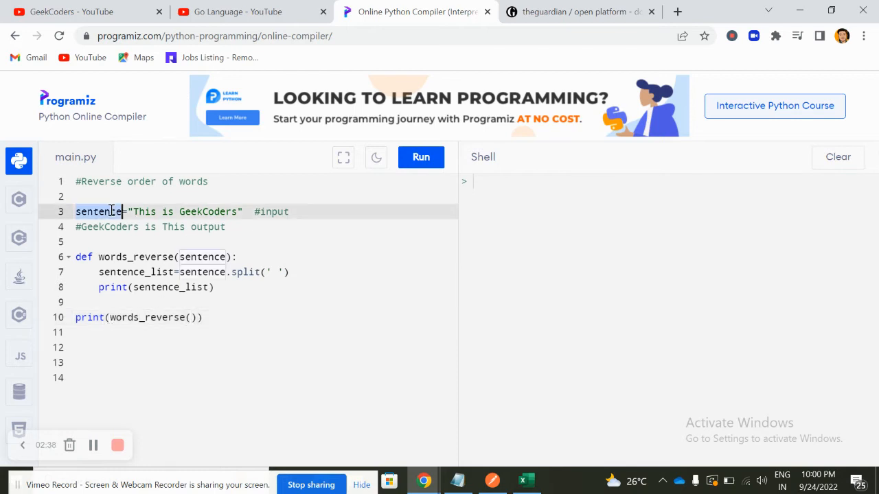
pyautogui.click(191, 318)
pyautogui.hotkey('ctrl', 'v')
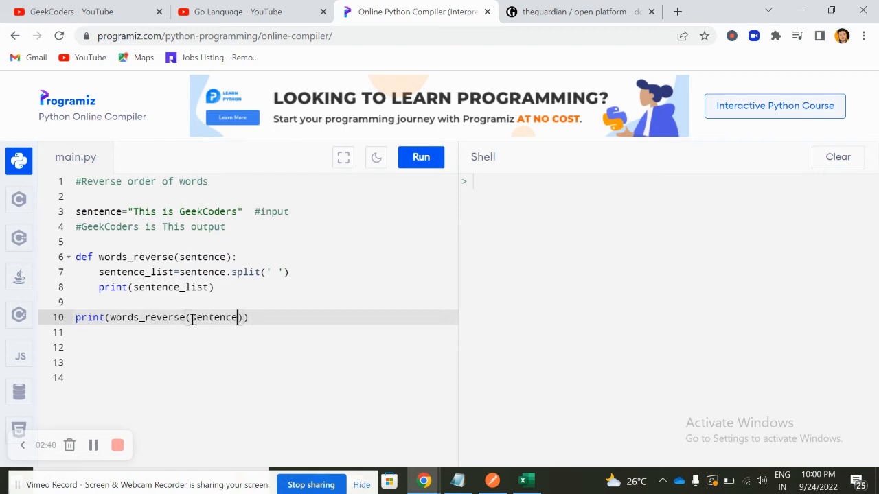
# Run the script, replace print on line 8 with return, and run again
pyautogui.click(417, 160)
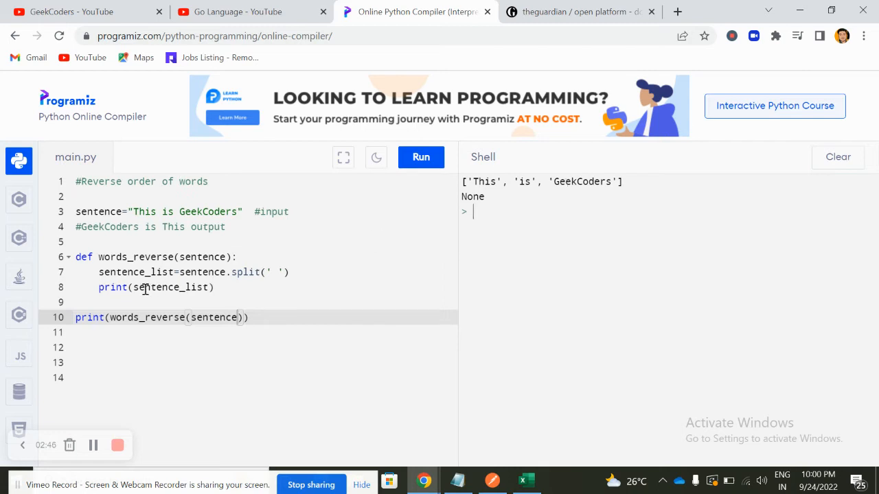
pyautogui.doubleClick(109, 288)
pyautogui.write('re')
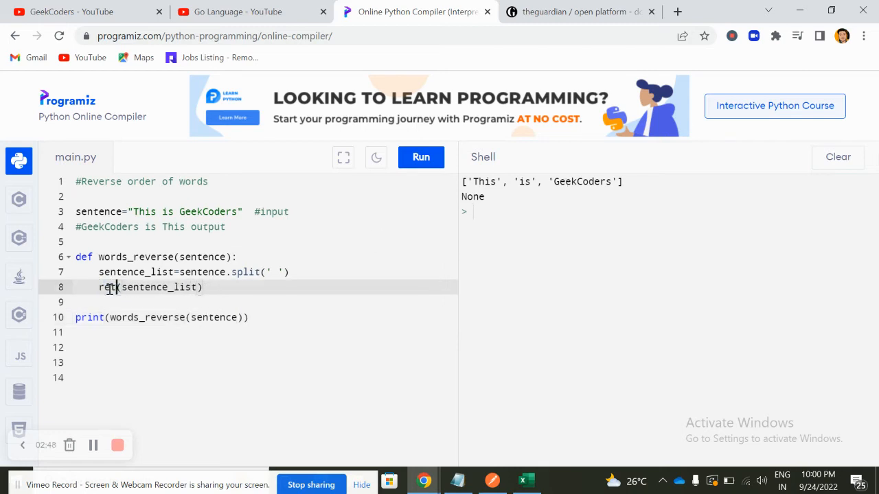
pyautogui.write('turn')
pyautogui.click(434, 158)
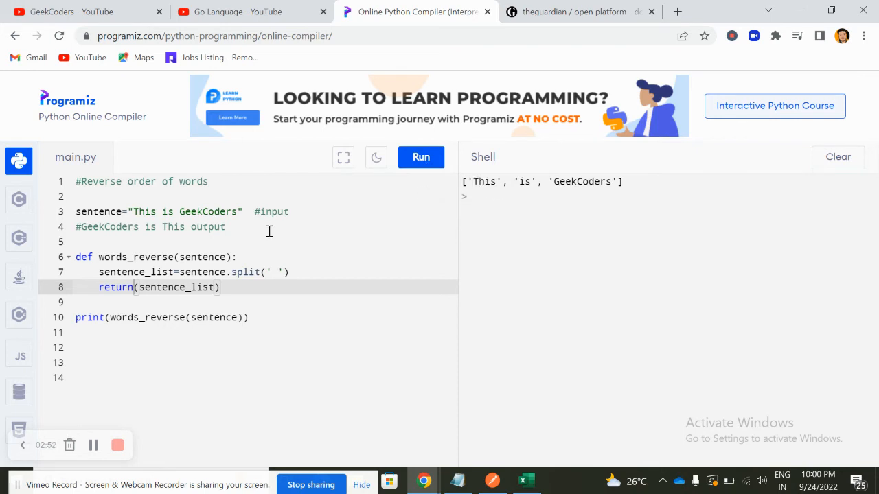
# Inspect the Shell list ['This', 'is', 'GeekCoders'] against the return line
pyautogui.doubleClick(487, 185)
pyautogui.doubleClick(569, 185)
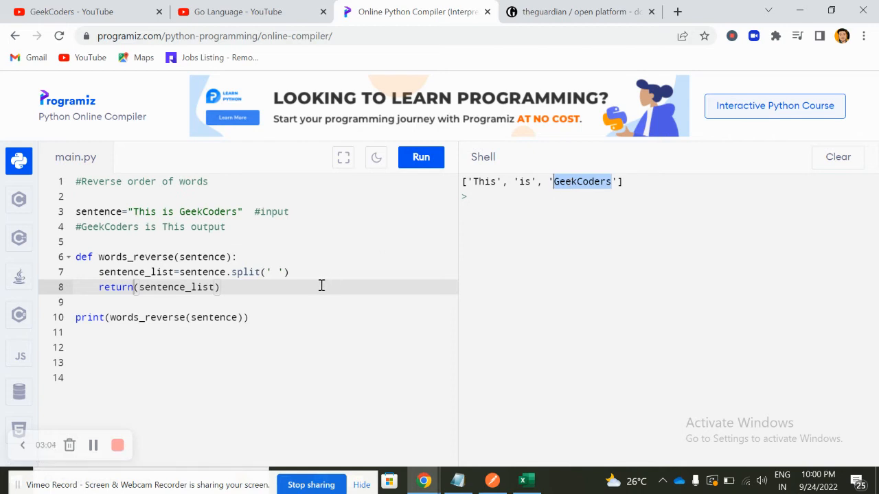
pyautogui.moveTo(316, 287); pyautogui.dragTo(158, 287)
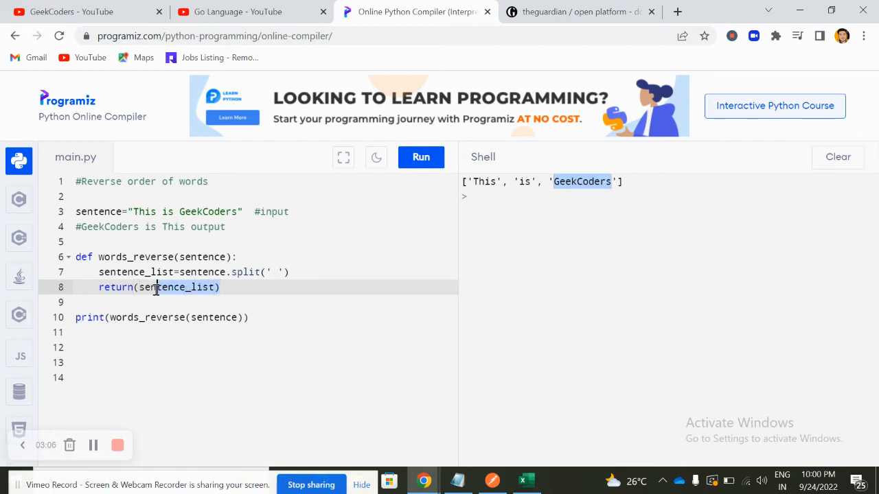
pyautogui.moveTo(471, 182); pyautogui.dragTo(625, 185)
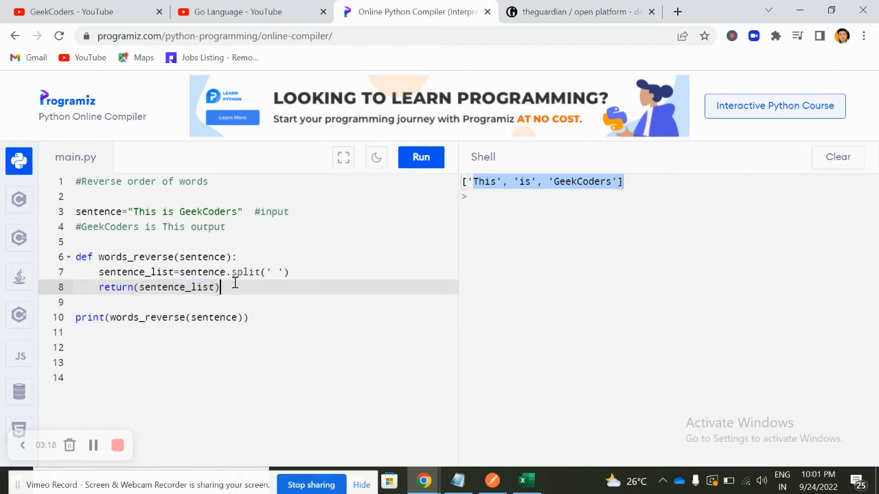
# Replace the return line with sentence_list, correcting the misspelled name
pyautogui.moveTo(227, 287); pyautogui.dragTo(104, 287)
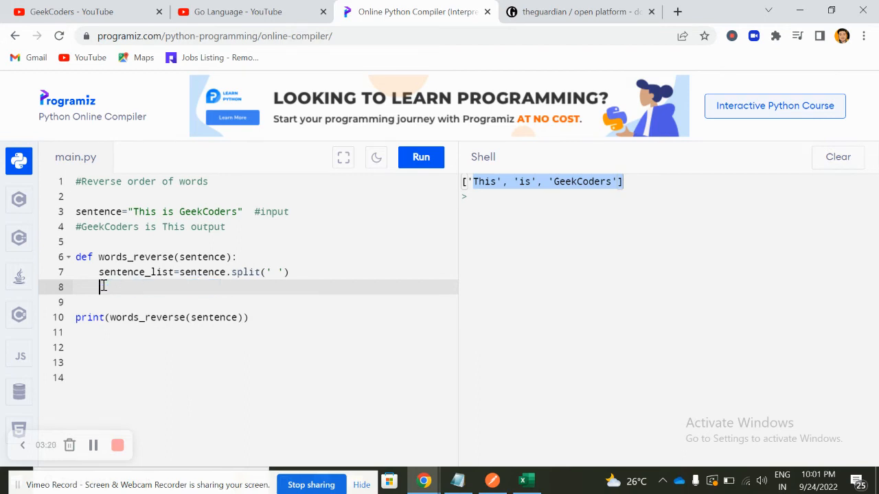
pyautogui.write('while')
pyautogui.write('(')
pyautogui.write('semtenc')
pyautogui.press('BackSpace')
pyautogui.press('BackSpace')
pyautogui.press('BackSpace')
pyautogui.press('BackSpace')
pyautogui.press('BackSpace')
pyautogui.write('ntnece')
pyautogui.write('_li')
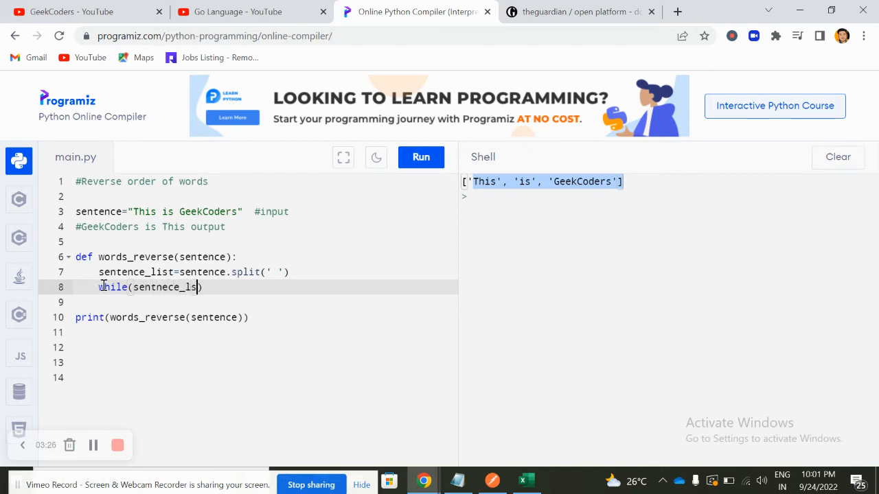
pyautogui.write('st')
pyautogui.press('BackSpace')
pyautogui.press('BackSpace')
pyautogui.press('BackSpace')
pyautogui.write('s')
pyautogui.press('BackSpace')
pyautogui.write('i')
pyautogui.write('st')
pyautogui.click(161, 287)
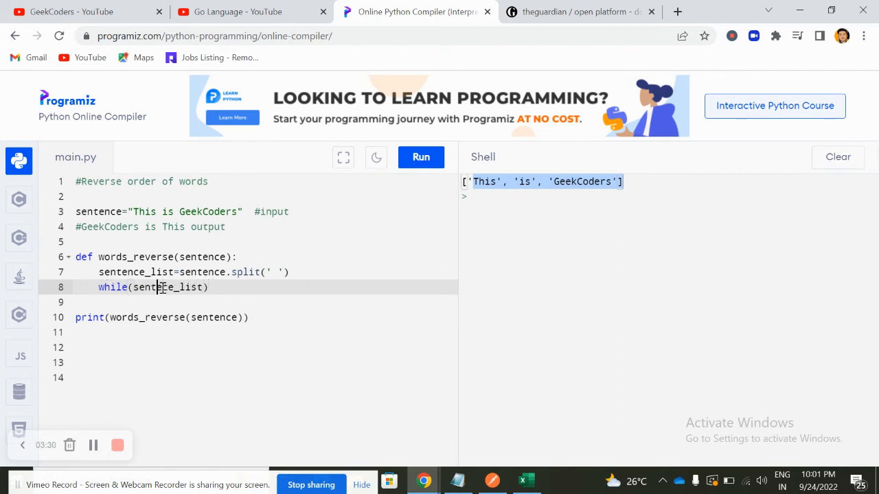
pyautogui.press('BackSpace')
pyautogui.press('Up')
pyautogui.press('Down')
pyautogui.write('n')
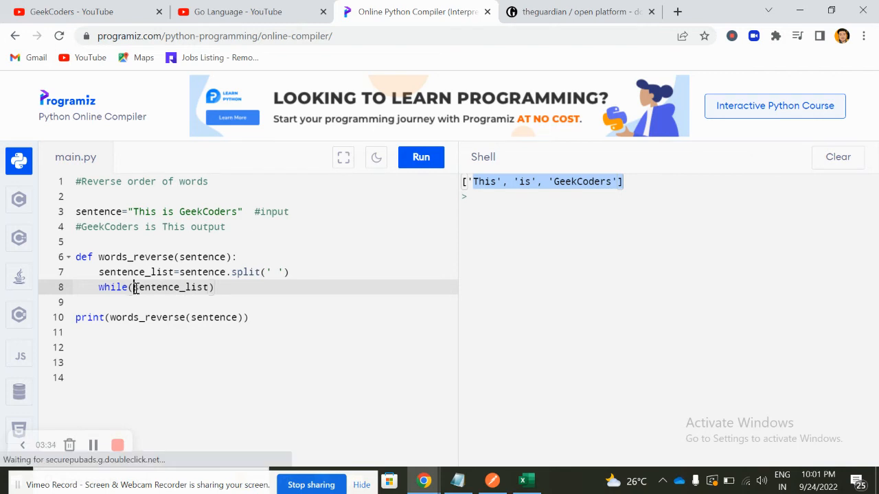
# Wrap it as the loop condition while(len(sentence_list))>0:
pyautogui.click(136, 287)
pyautogui.write('len(')
pyautogui.click(240, 287)
pyautogui.write(')')
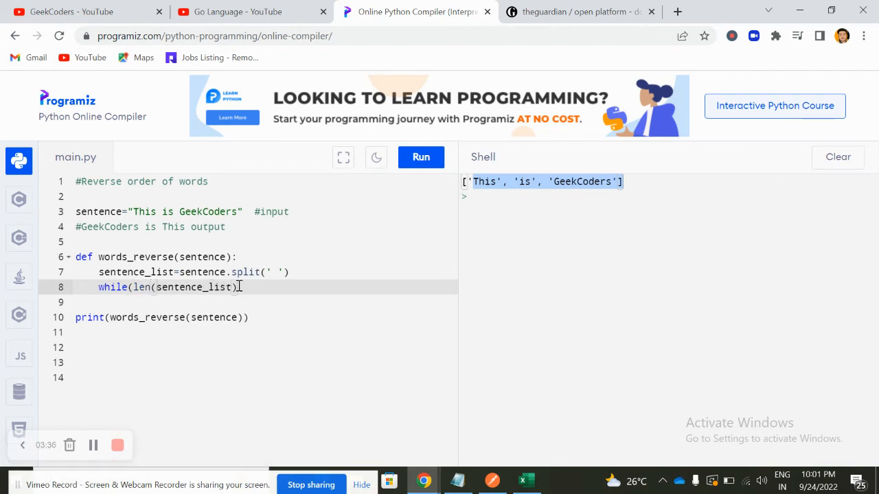
pyautogui.write(')>')
pyautogui.write('0')
pyautogui.press('Left')
pyautogui.press('Left')
pyautogui.press('Left')
pyautogui.click(252, 289)
# Inside the loop, start word=sentence_list.pop to take words off the end
pyautogui.press('Return')
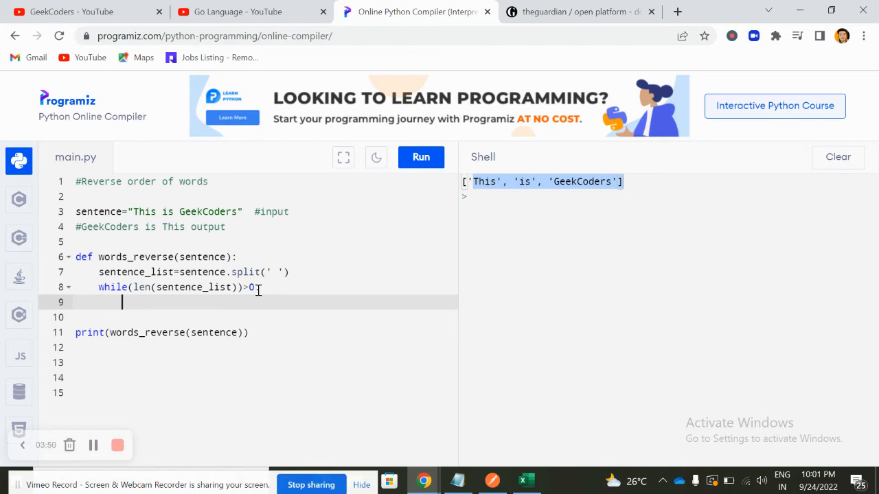
pyautogui.write('wor')
pyautogui.write('d')
pyautogui.press('BackSpace')
pyautogui.write('d')
pyautogui.write('=')
pyautogui.doubleClick(158, 275)
pyautogui.hotkey('ctrl', 'c')
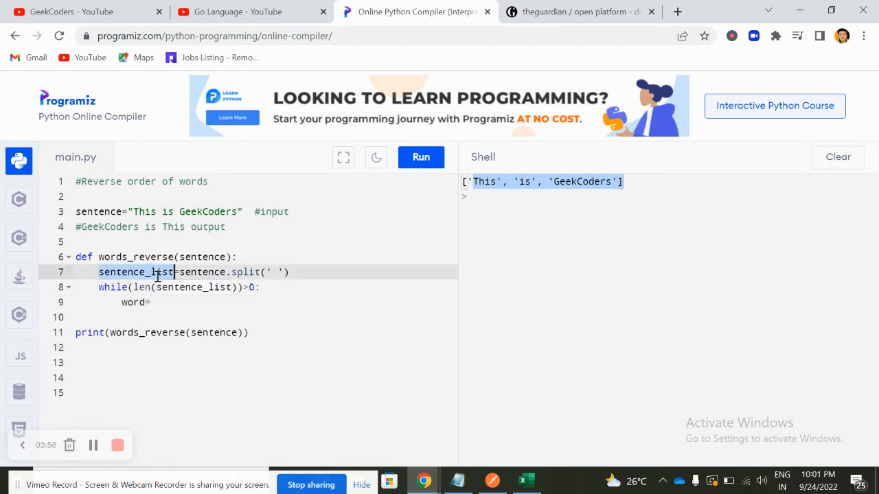
pyautogui.click(158, 302)
pyautogui.hotkey('ctrl', 'v')
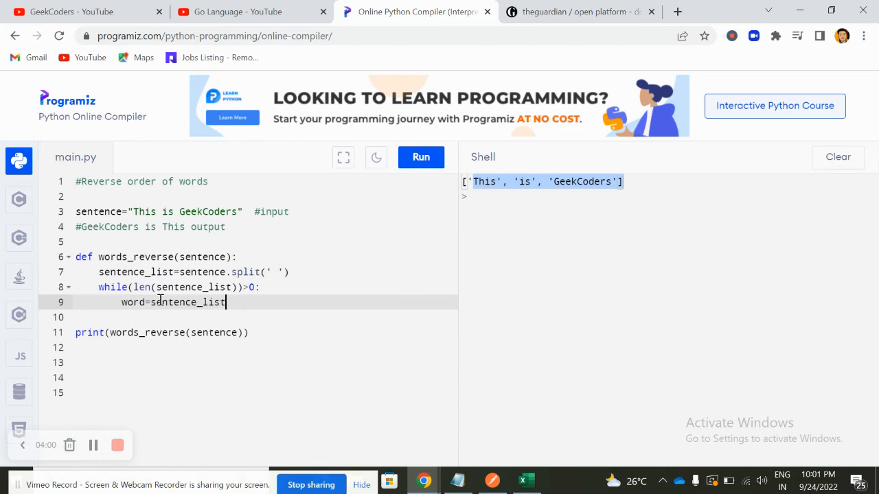
pyautogui.write('.pop')
pyautogui.write('()')
# Create an empty list_words at the top of the function and append each popped word to it
pyautogui.press('Return')
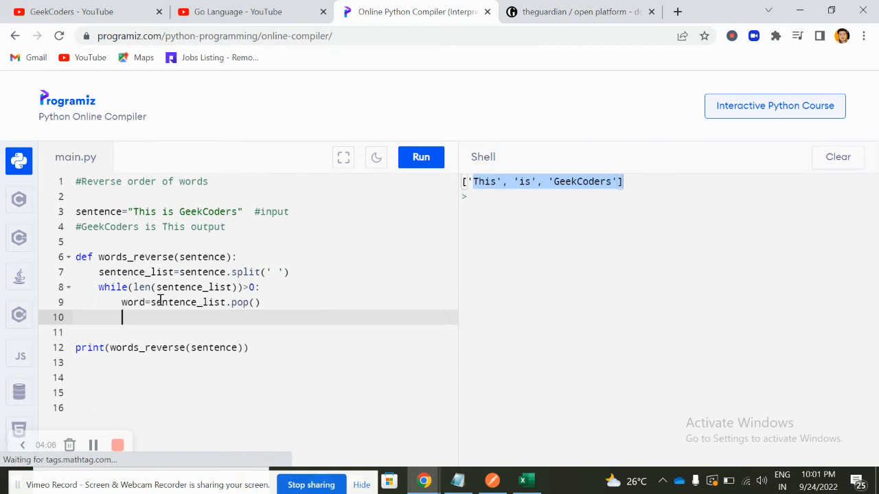
pyautogui.click(249, 258)
pyautogui.press('Return')
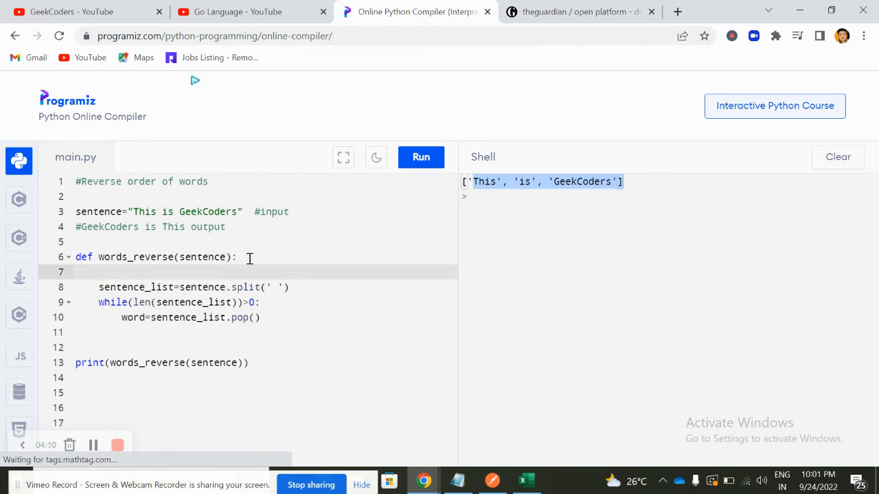
pyautogui.write('list')
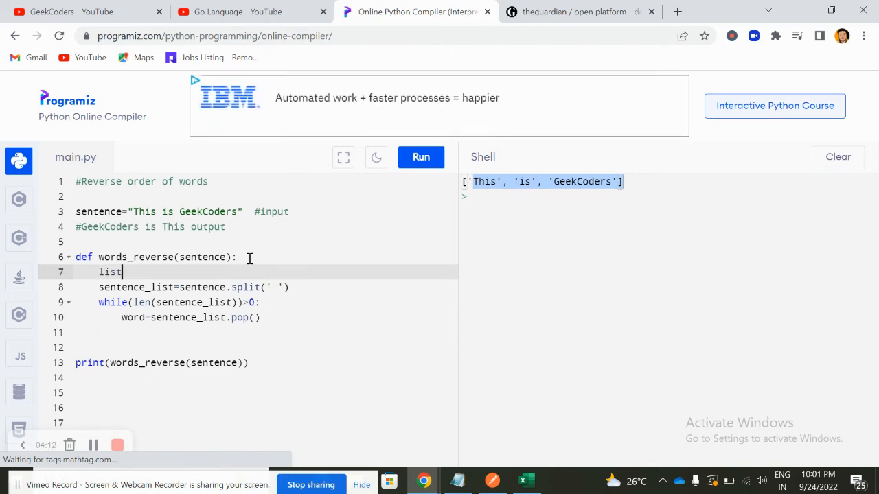
pyautogui.write('_words')
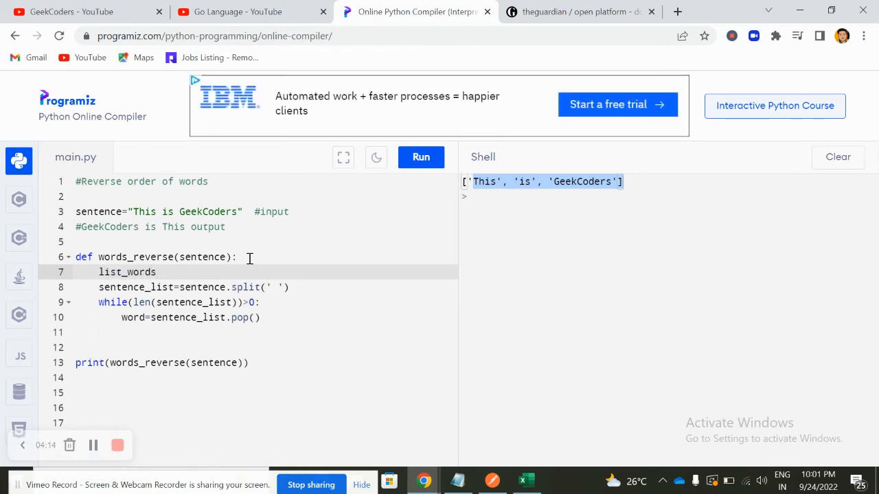
pyautogui.write('=[]')
pyautogui.click(271, 320)
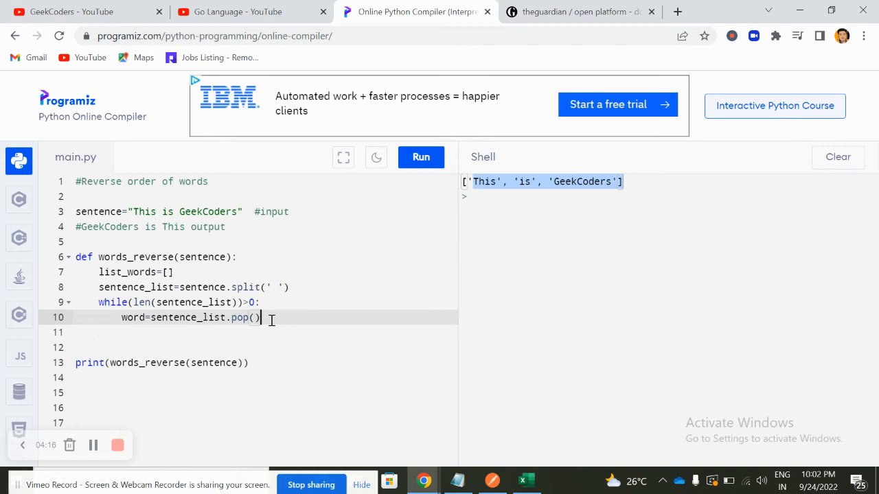
pyautogui.press('Return')
pyautogui.write('list')
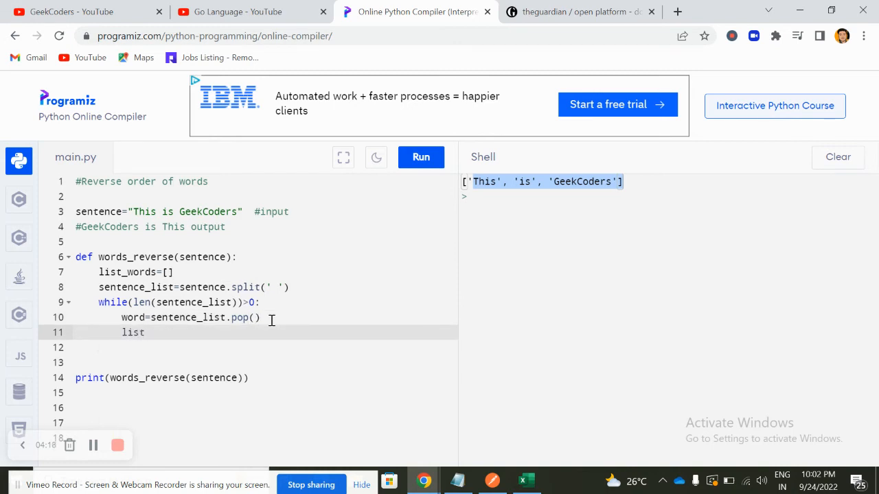
pyautogui.write('_words')
pyautogui.write('.appen')
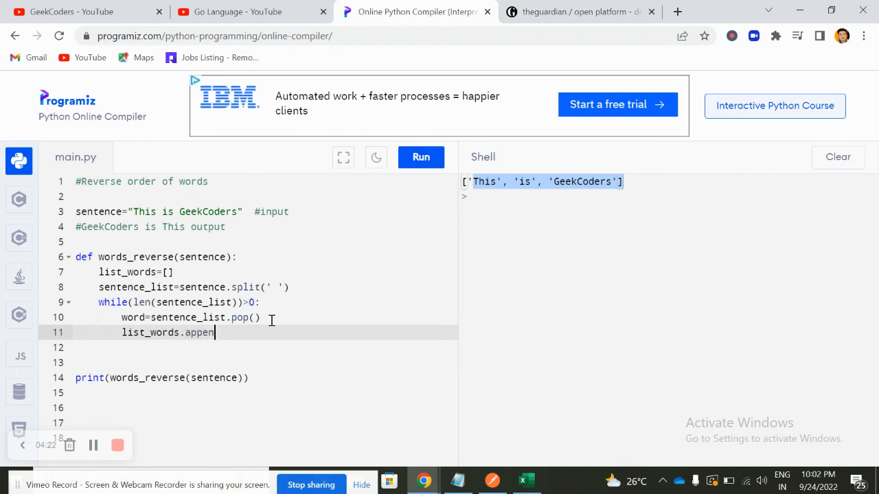
pyautogui.write('d(word)')
pyautogui.press('Return')
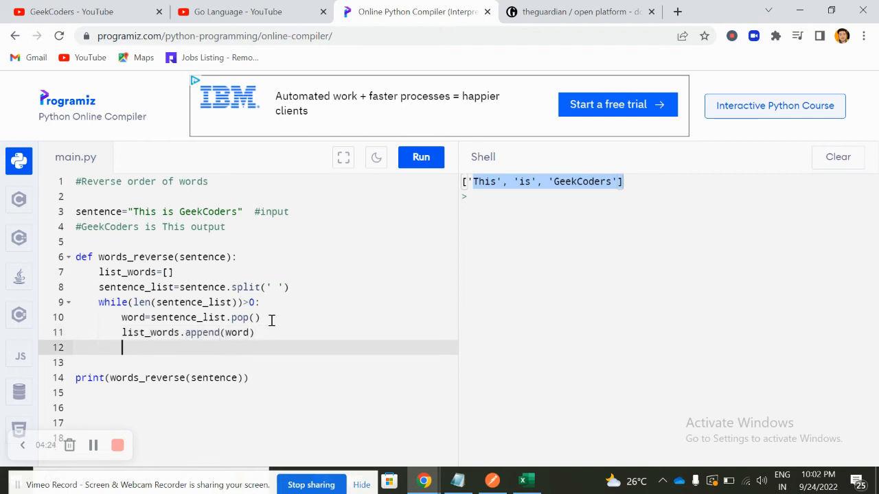
# Return ' '.join(list_words) on line 13 after the loop
pyautogui.press('Return')
pyautogui.press('BackSpace')
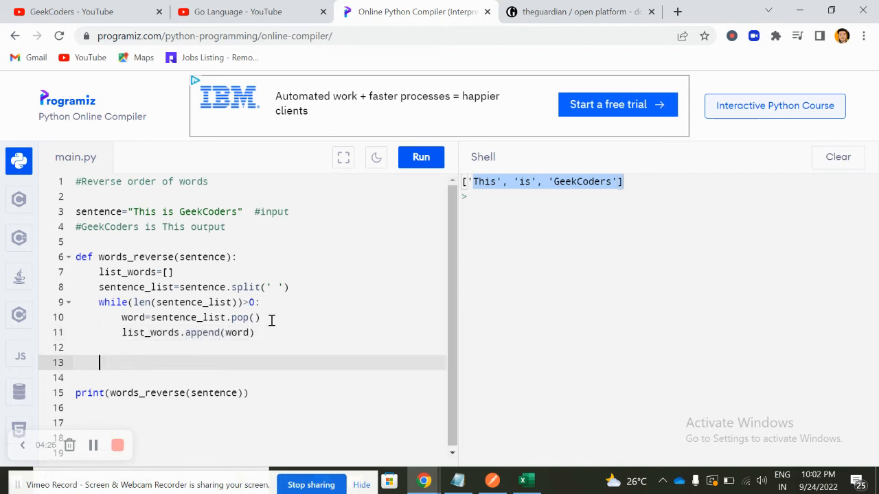
pyautogui.write('retrun')
pyautogui.press('BackSpace')
pyautogui.press('BackSpace')
pyautogui.press('BackSpace')
pyautogui.write('urn ')
pyautogui.write('list')
pyautogui.write('_words')
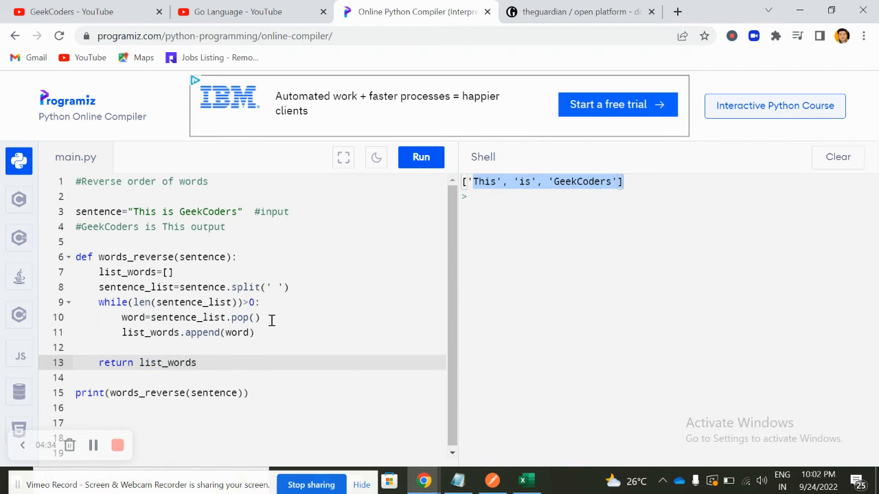
pyautogui.click(141, 363)
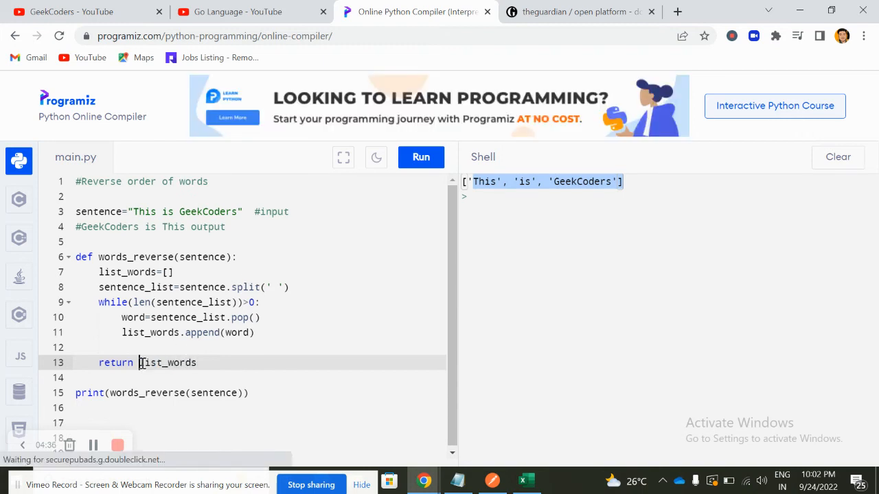
pyautogui.write("' ")
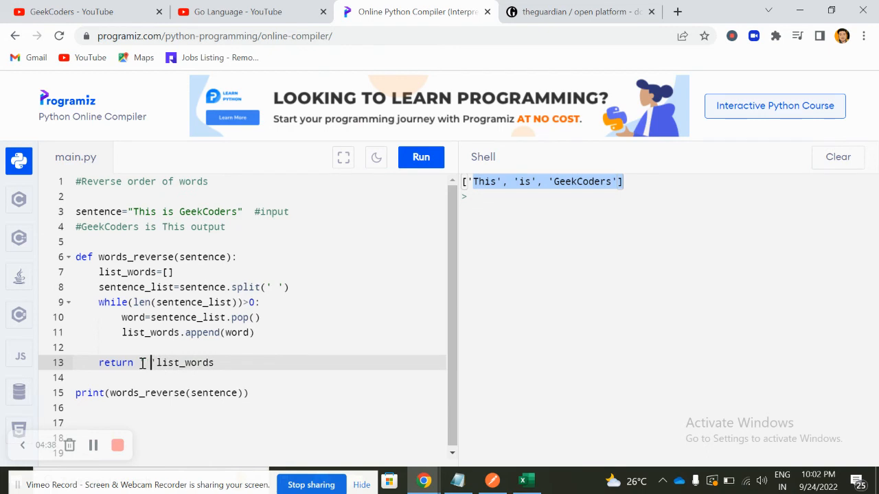
pyautogui.write("'.jo")
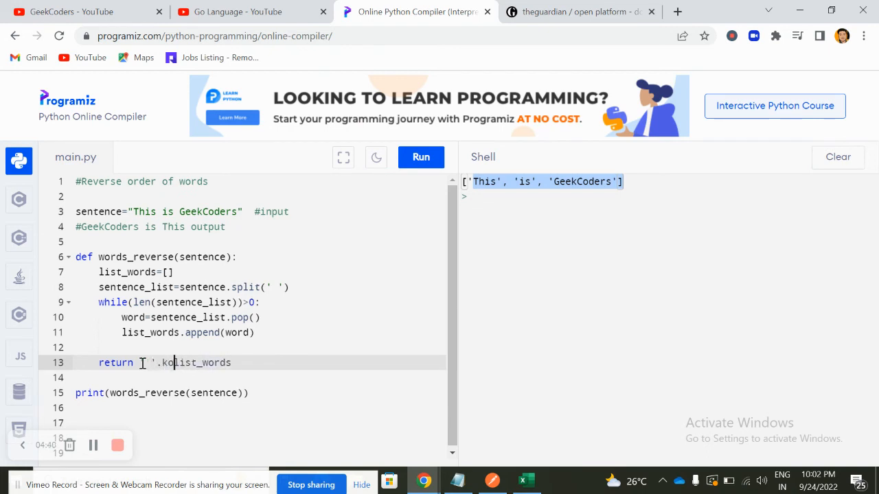
pyautogui.press('BackSpace')
pyautogui.press('BackSpace')
pyautogui.write('join')
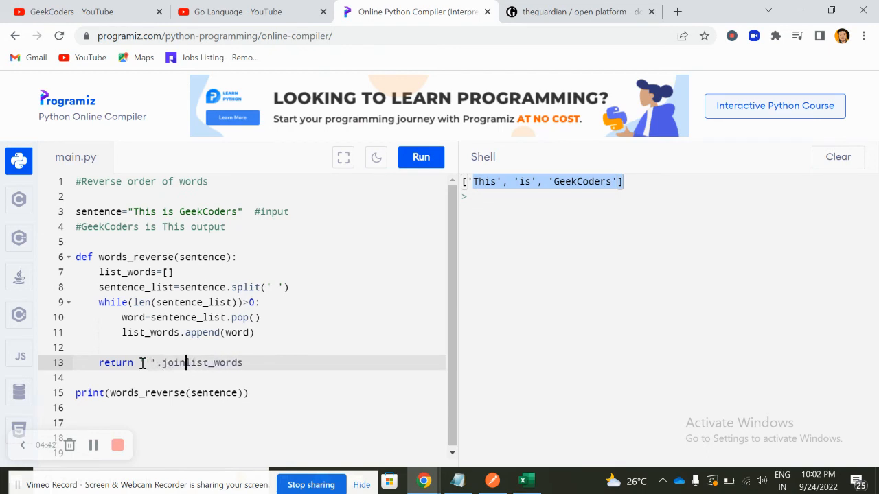
pyautogui.write('(')
pyautogui.click(250, 363)
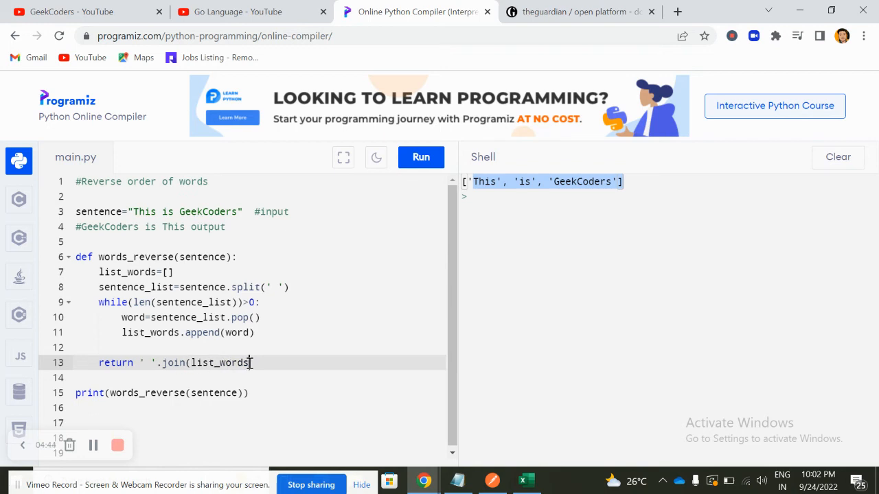
pyautogui.write(')')
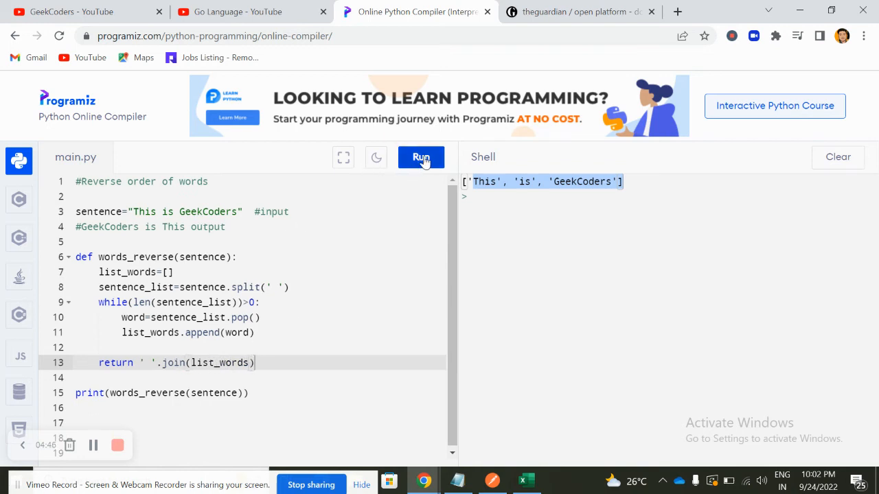
# Run the script to print GeekCoders is This and mark line 4's result as #output
pyautogui.click(422, 159)
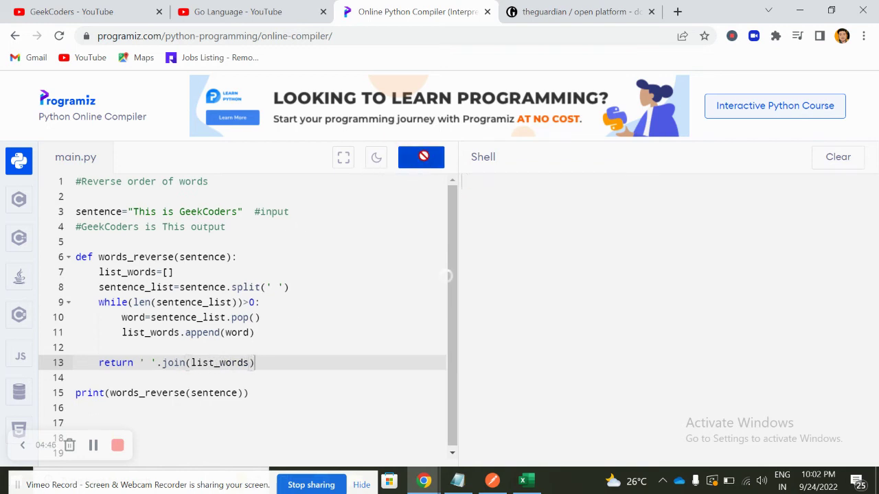
pyautogui.doubleClick(473, 183)
pyautogui.click(472, 188)
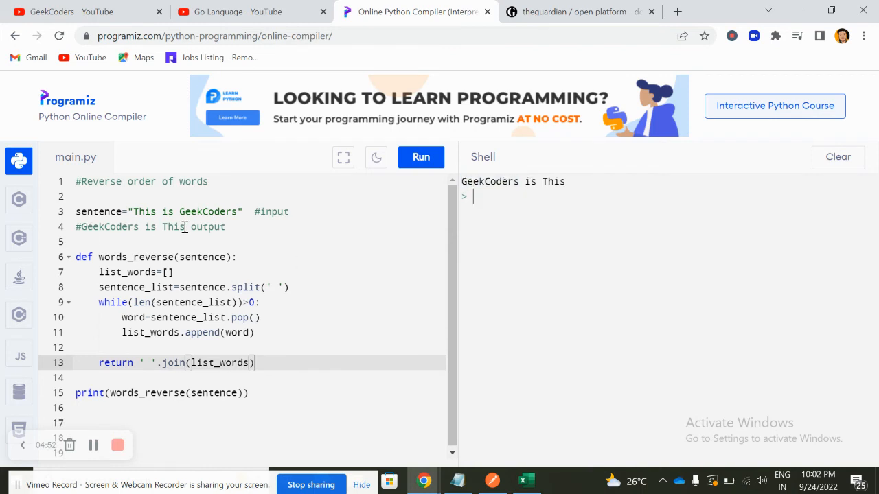
pyautogui.click(192, 228)
pyautogui.write('#')
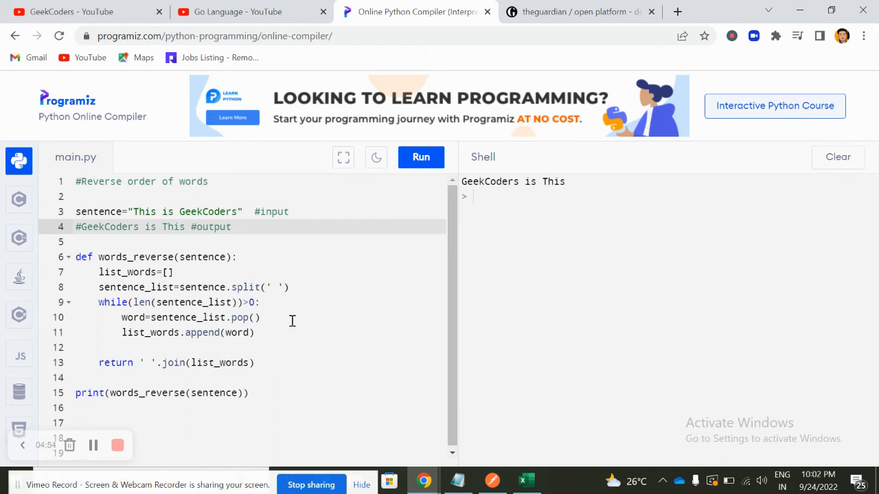
# Select and copy the whole return statement on line 13
pyautogui.click(316, 351)
pyautogui.moveTo(99, 362); pyautogui.dragTo(244, 363)
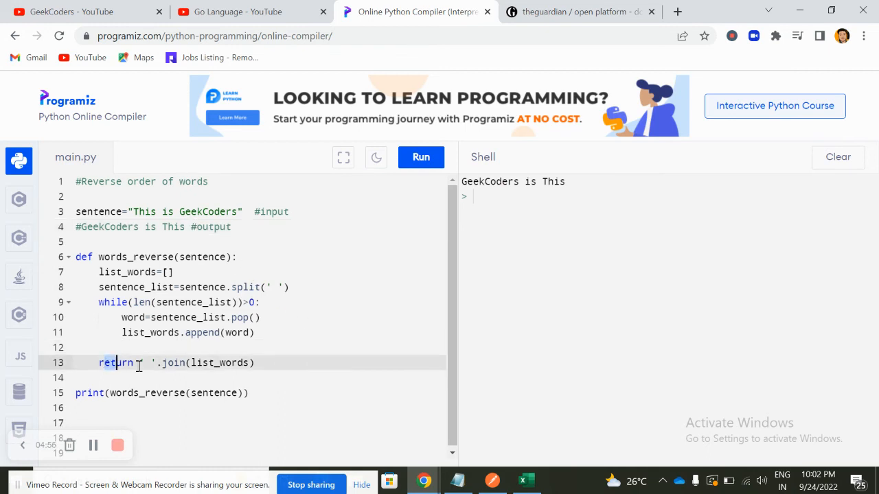
pyautogui.click(168, 348)
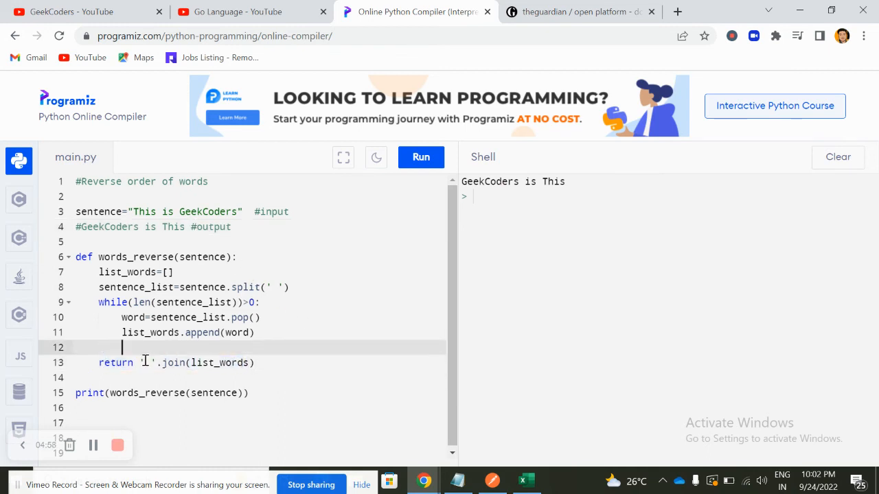
pyautogui.moveTo(99, 364); pyautogui.dragTo(256, 366)
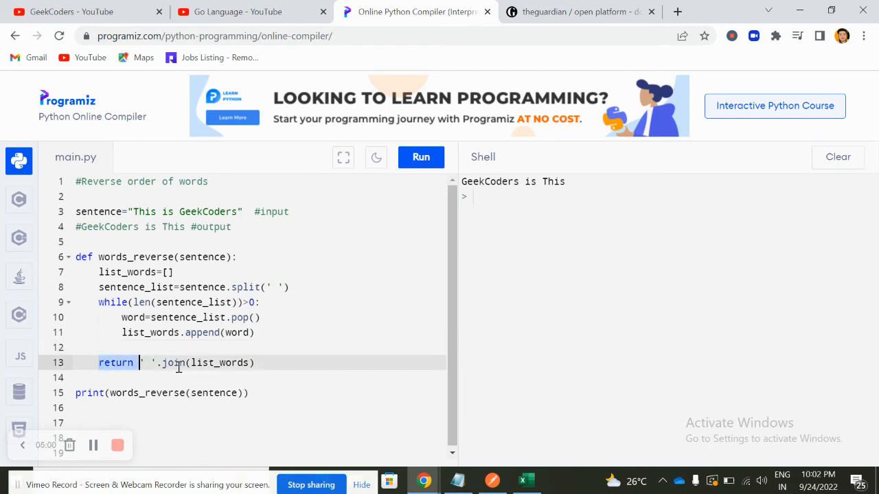
pyautogui.hotkey('ctrl', 'c')
pyautogui.click(263, 364)
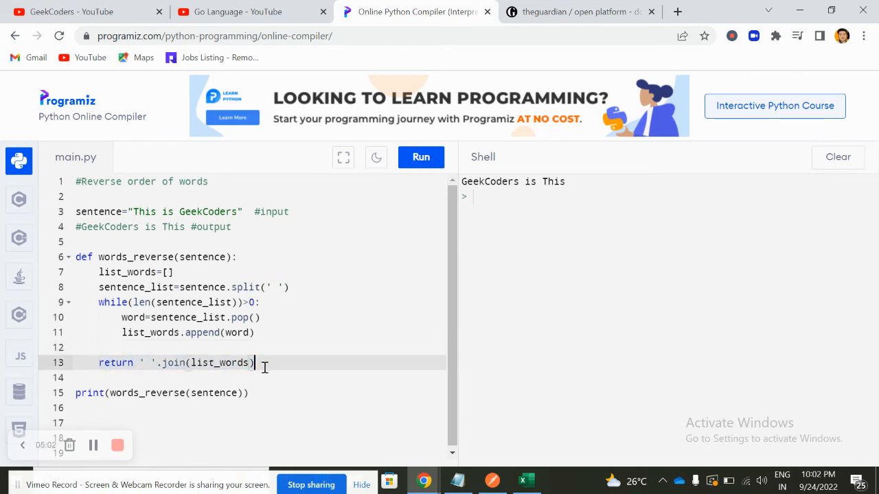
# Paste a duplicate return on line 14, comment out line 13 with #, and rerun
pyautogui.press('Return')
pyautogui.hotkey('ctrl', 'v')
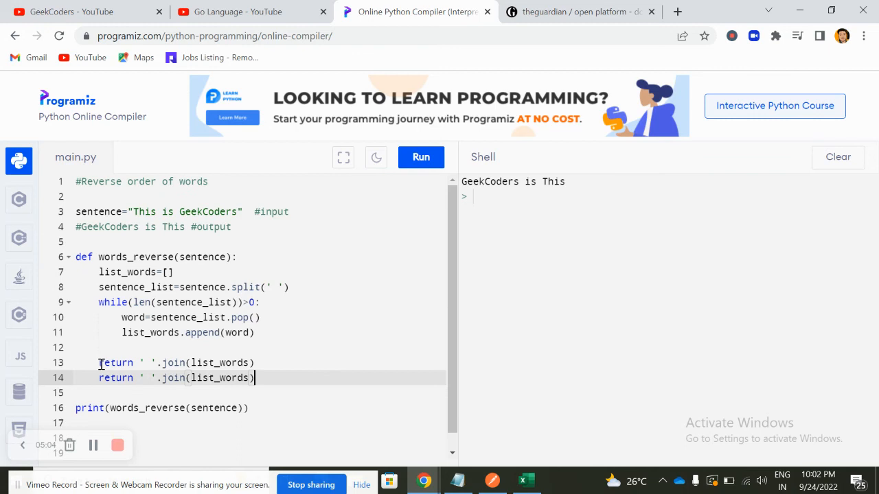
pyautogui.click(100, 363)
pyautogui.write('#')
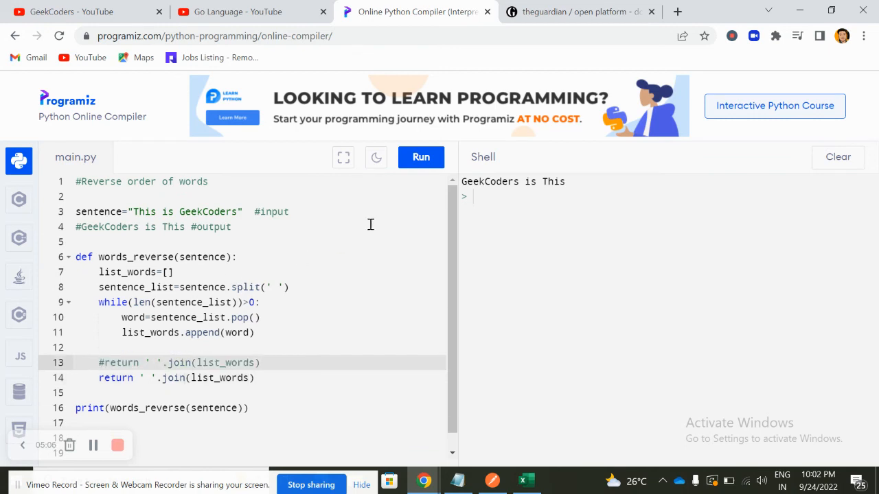
pyautogui.click(424, 163)
# Reduce line 14 to return list_words and run to print ['GeekCoders', 'is', 'This']
pyautogui.moveTo(140, 378); pyautogui.dragTo(191, 379)
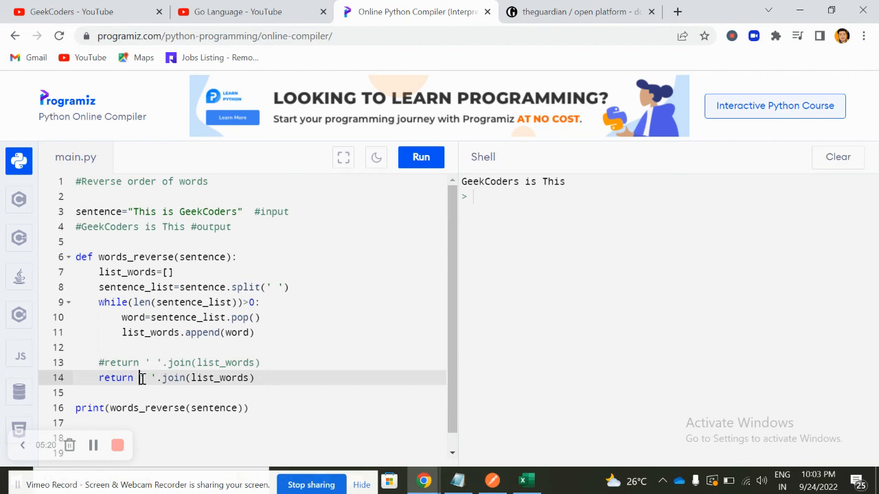
pyautogui.press('BackSpace')
pyautogui.click(199, 378)
pyautogui.press('BackSpace')
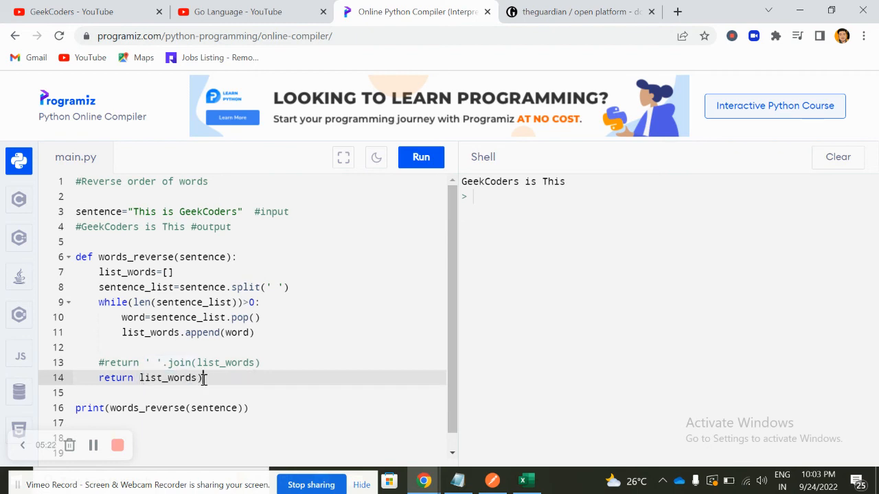
pyautogui.click(427, 165)
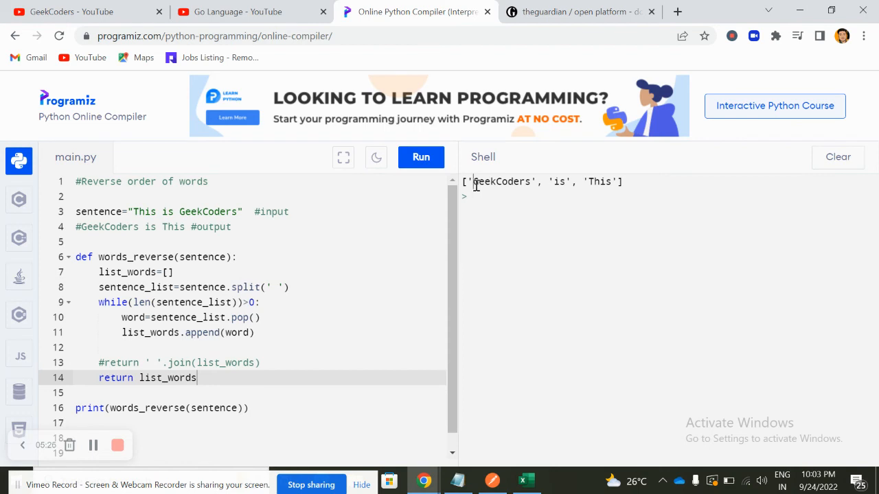
# Compare the raw list output with the expected comment, then delete the return list_words line
pyautogui.moveTo(473, 182); pyautogui.dragTo(613, 182)
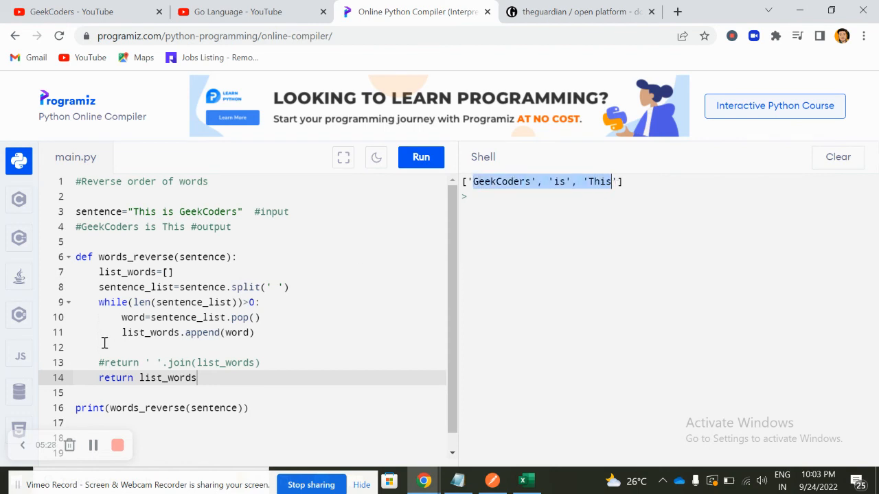
pyautogui.moveTo(81, 227); pyautogui.dragTo(187, 227)
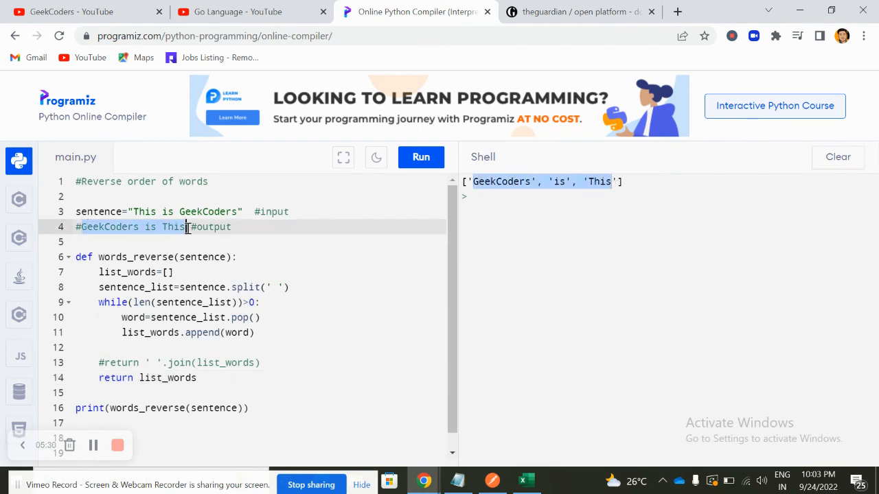
pyautogui.click(95, 380)
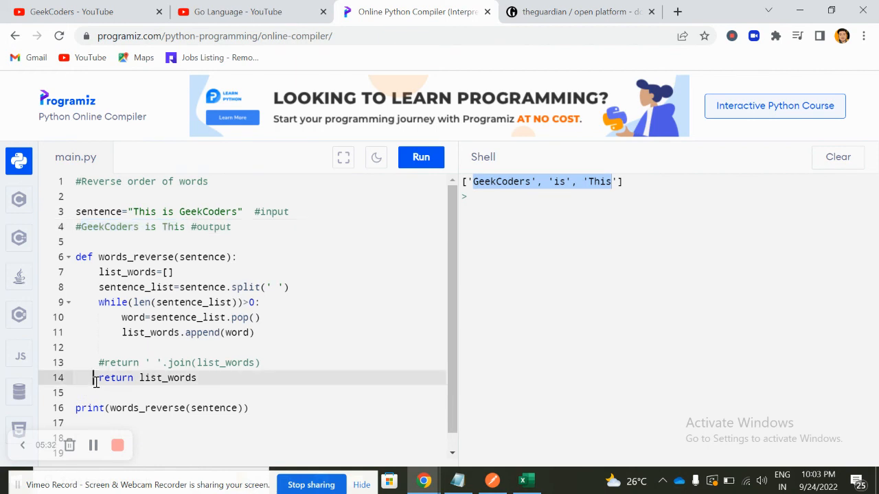
pyautogui.moveTo(96, 379); pyautogui.dragTo(206, 379)
pyautogui.press('BackSpace')
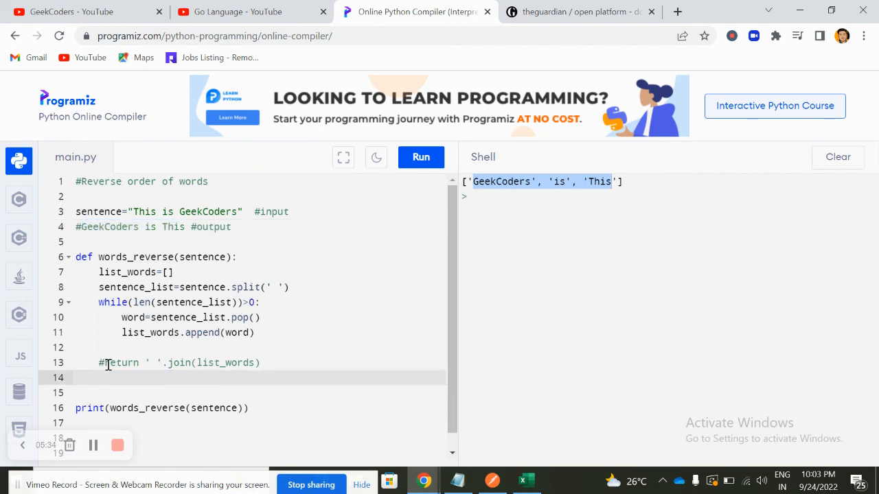
# Uncomment the ' '.join return on line 13 and run to print GeekCoders is This
pyautogui.click(105, 364)
pyautogui.press('BackSpace')
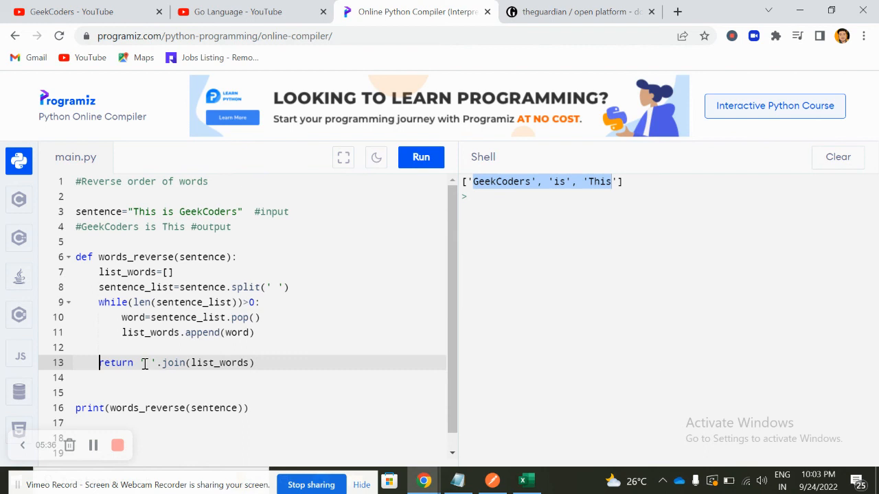
pyautogui.click(424, 165)
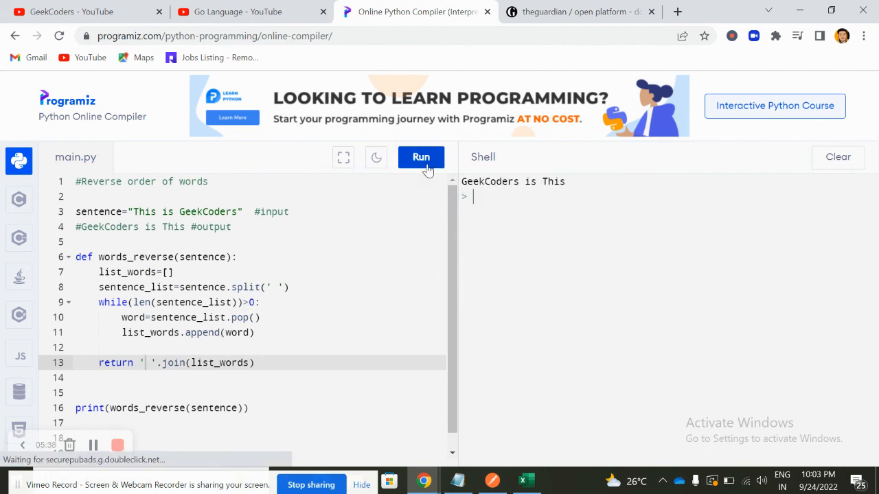